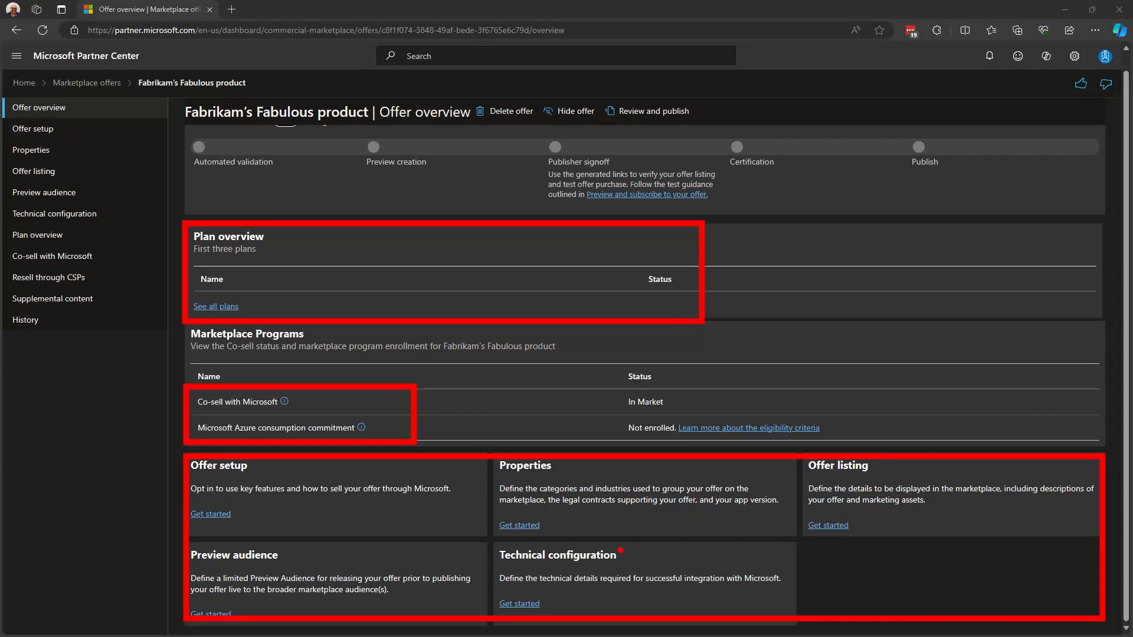
Show the publish status details and examine the checks and durations listed for each publishing stage, including manual certification.
scroll(507, 444, up, 1)
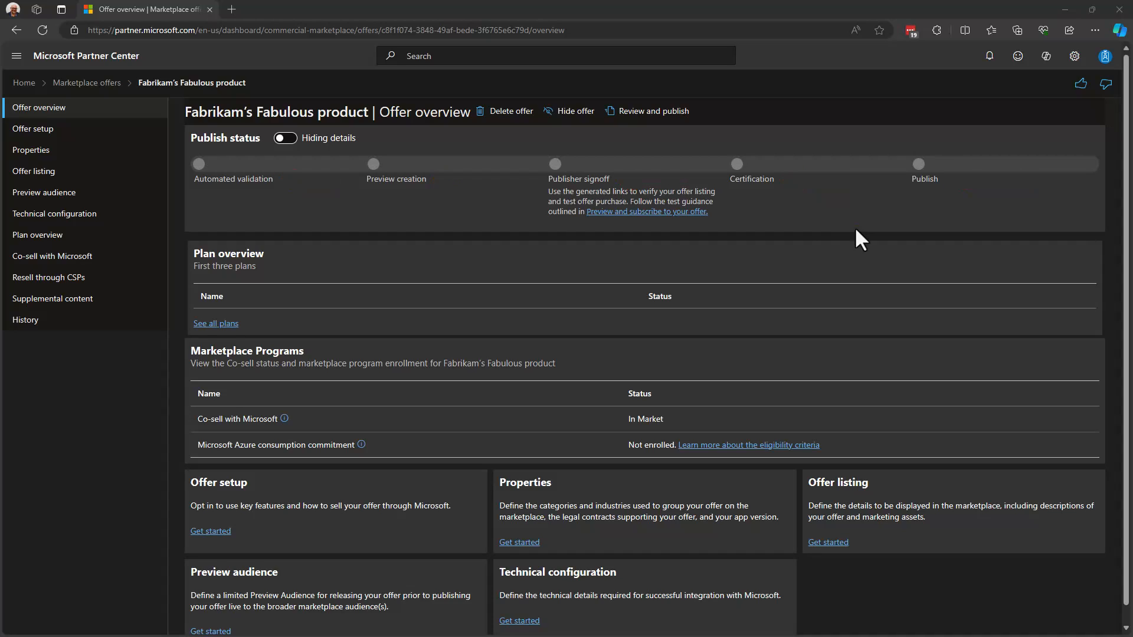
click(286, 139)
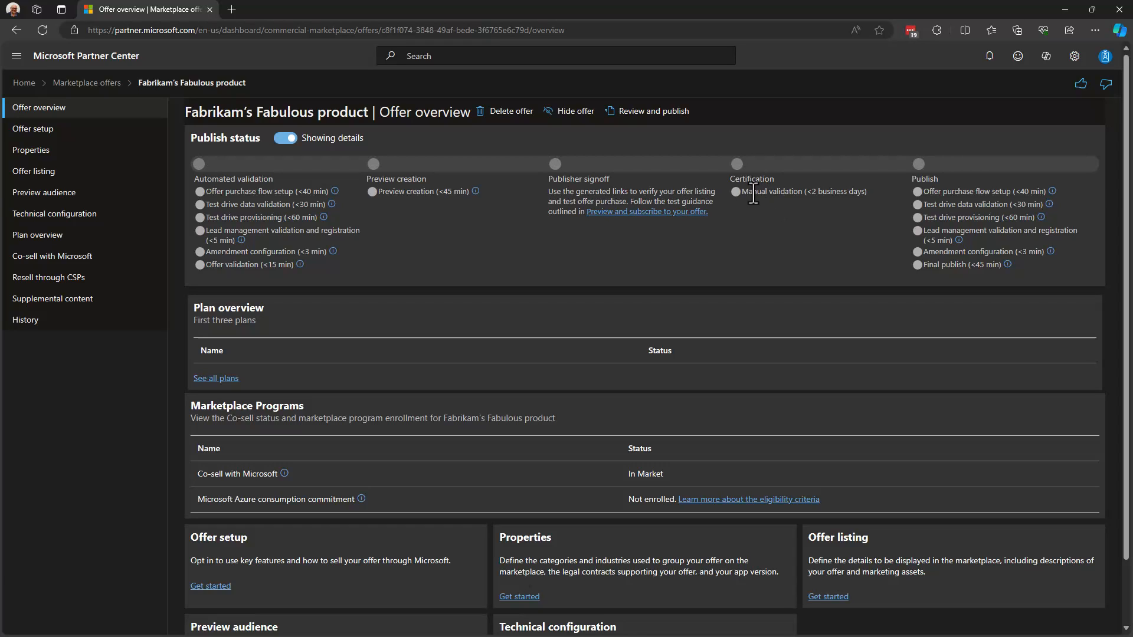
drag(752, 195, 795, 195)
click(797, 193)
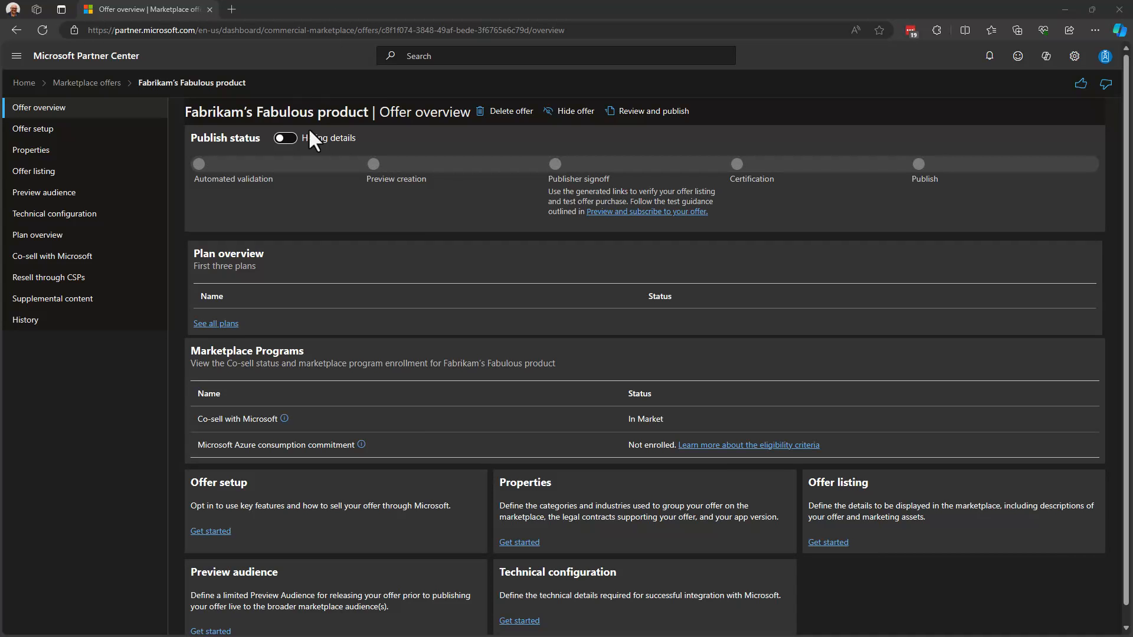
In the offer listing, enter the search results summary "You found us! Lorem ipsum dolor sit amet, consectetur adipiscing elit, sed do eiusmod tempor incid".
click(76, 177)
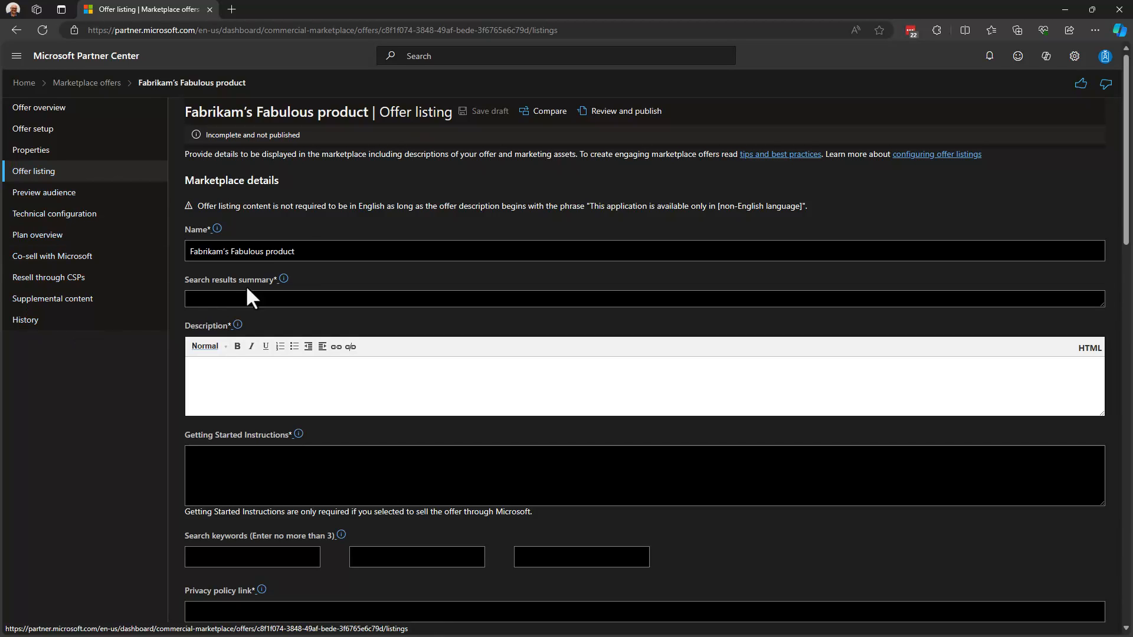
click(309, 252)
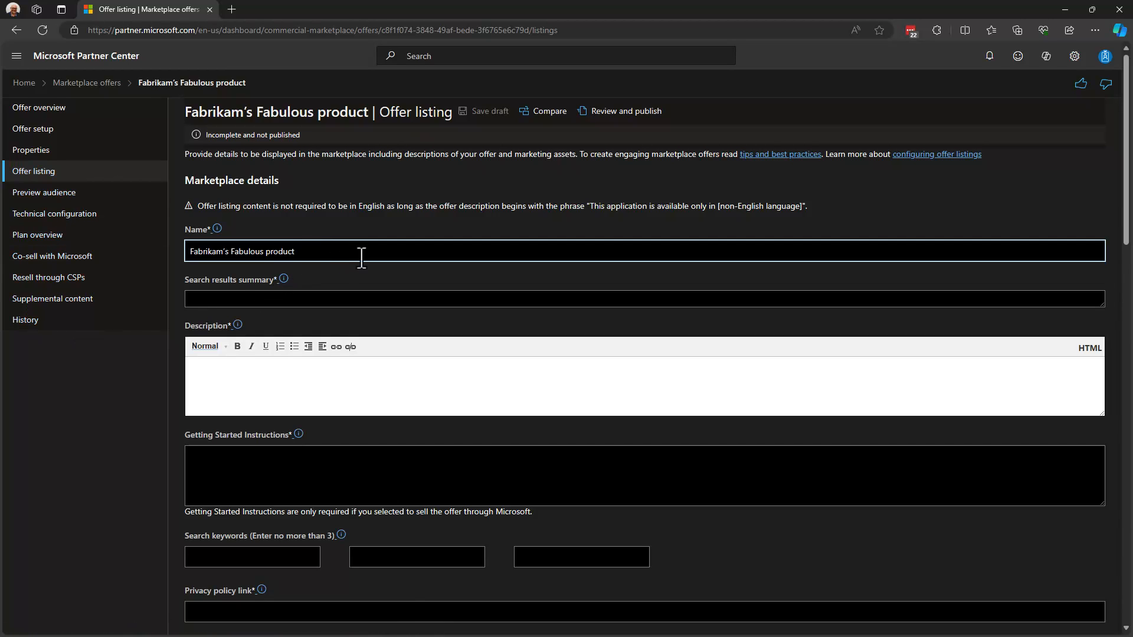
scroll(361, 258, down, 2)
scroll(362, 257, up, 2)
click(275, 298)
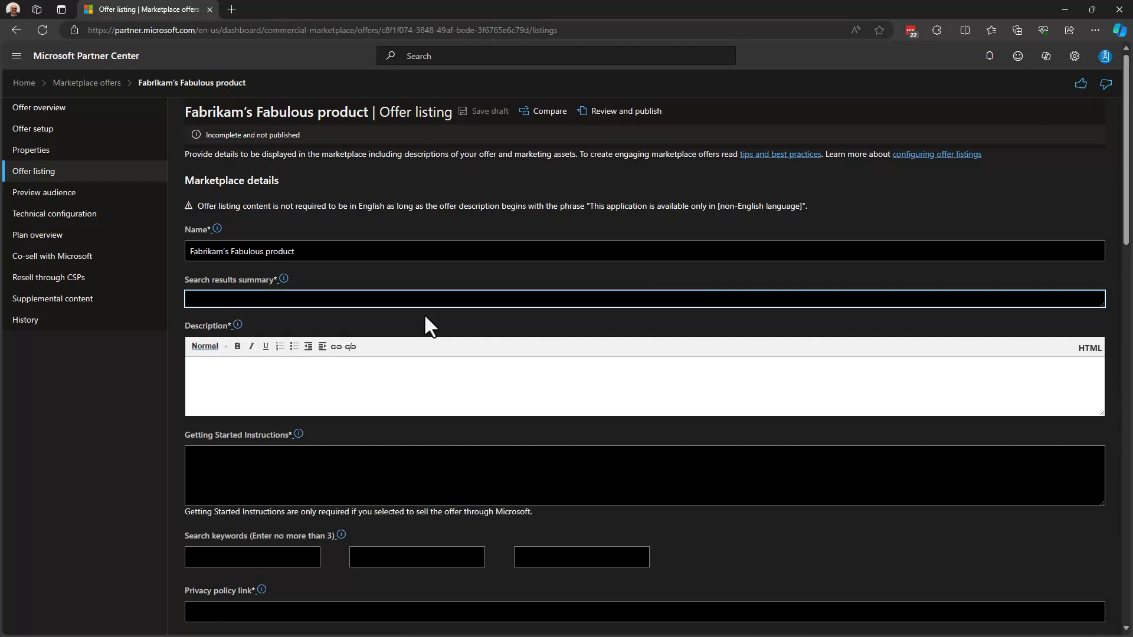
text(You found us! Lorem ipsum dolor sit amet, consectetur adipiscing elit, sed do eiusmod tempor incid)
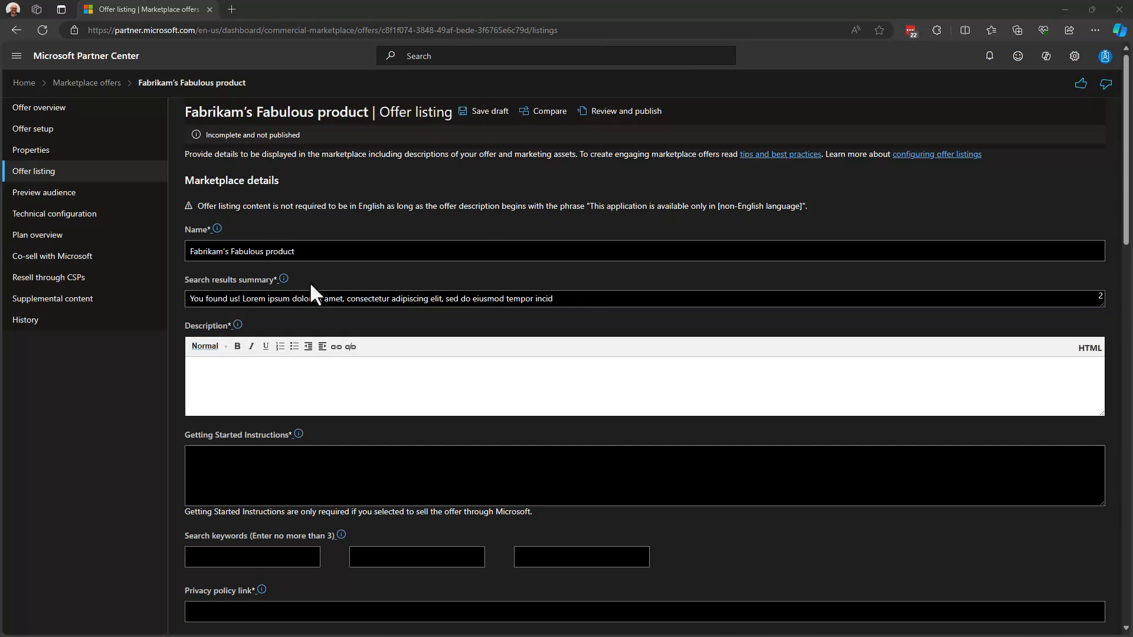
Fill in the offer description with "Best product ever!" followed by a placeholder paragraph starting "Turpis cursus in hac habitasse platea dictumst".
scroll(309, 281, down, 2)
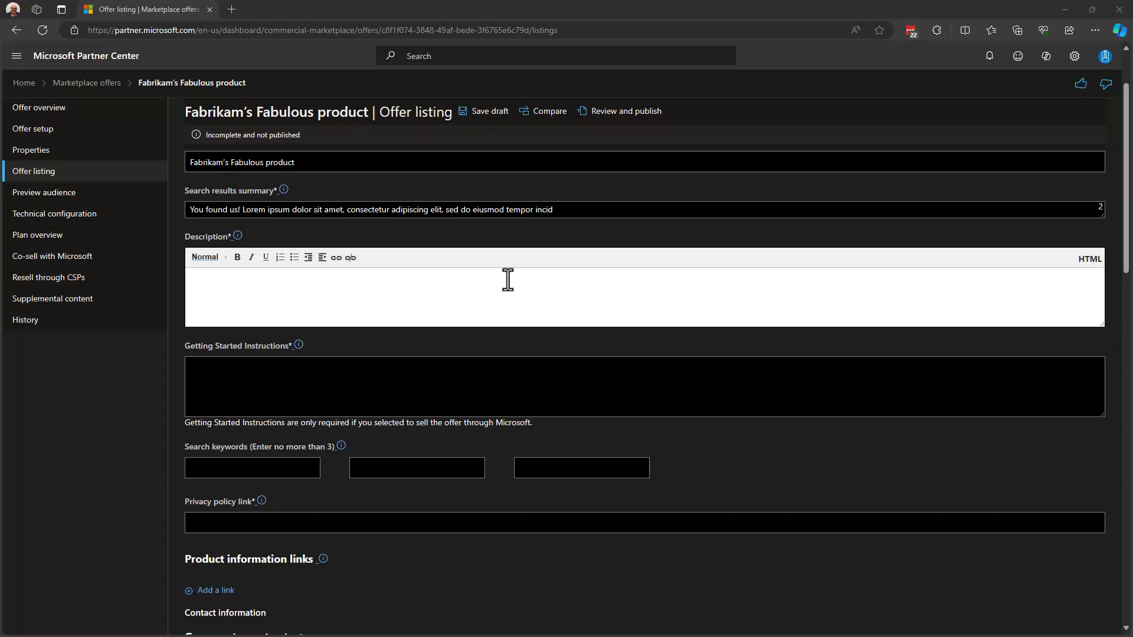
click(325, 281)
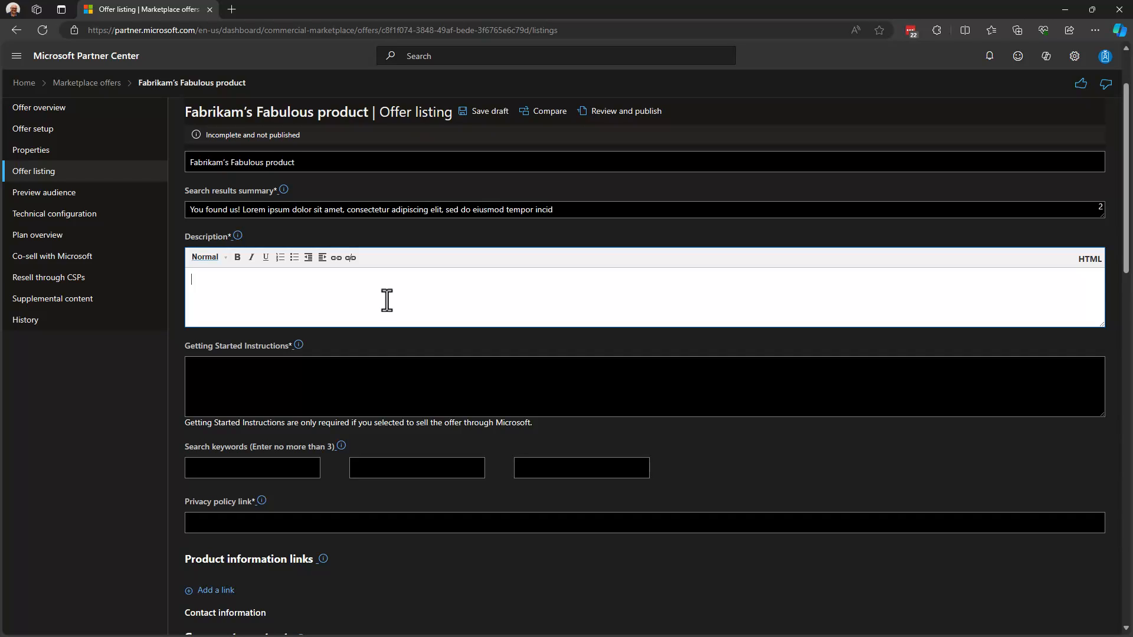
text(Best product ever! Turpis cursus in hac habitasse platea dictumst quisque sagittis. Eget nullam non nisi est sit amet. Et egestas quis ipsum suspendisse ultrices gravida dictum fusce ut. Velit laoreet id donec ultrices tincidunt arcu non sodales. Sem fringilla ut morbi tincidunt augue interdum velit euismod. Volutpat ac tincidunt vitae semper.)
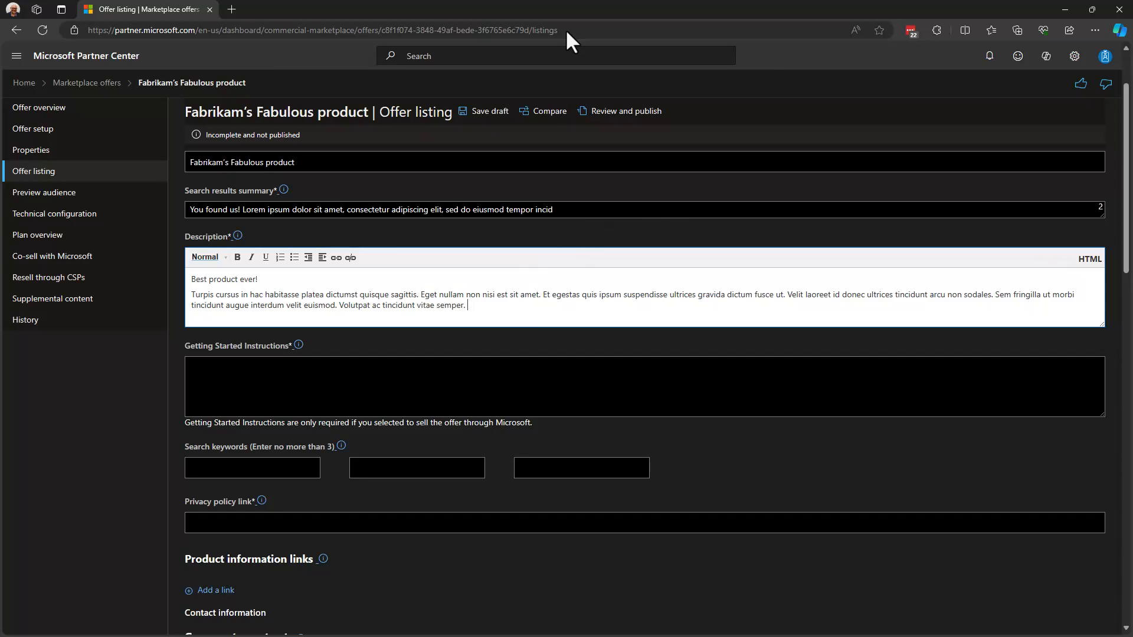
key(alt+Tab)
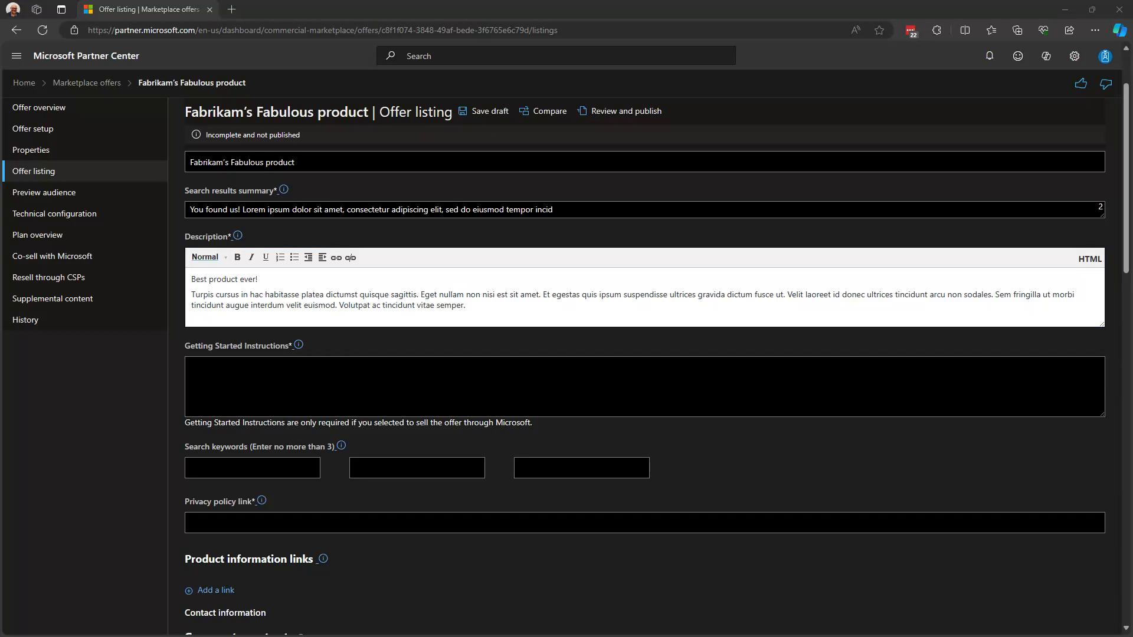
Enter "Getting started instructions" as the offer's getting started instructions, then undo and restore the text.
click(285, 389)
text(Getting started instructions)
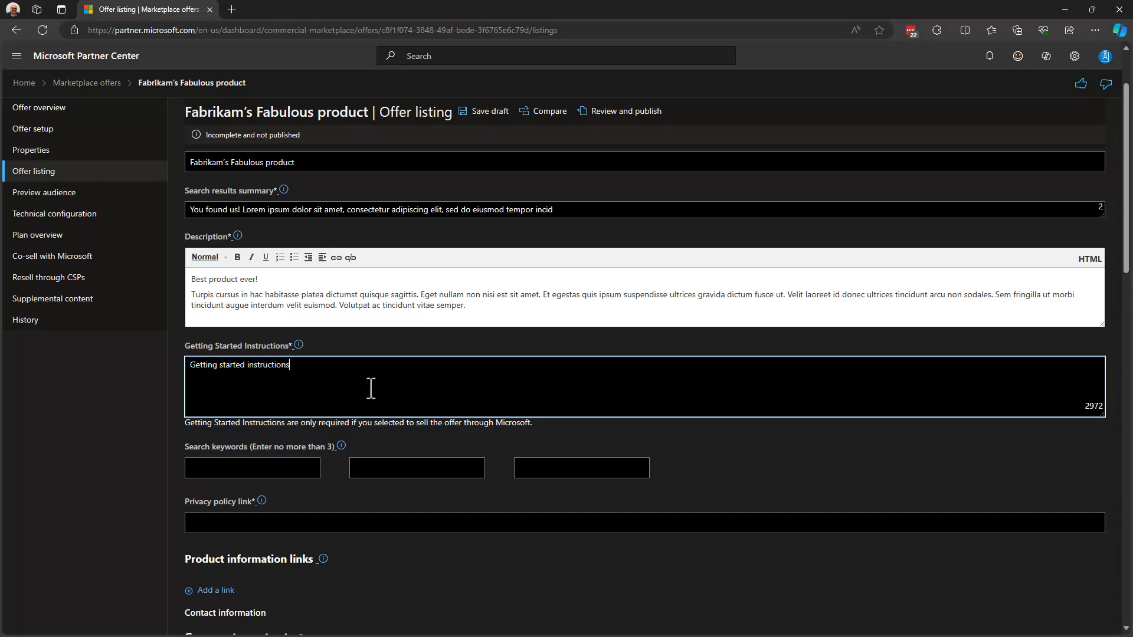
key(ctrl+z)
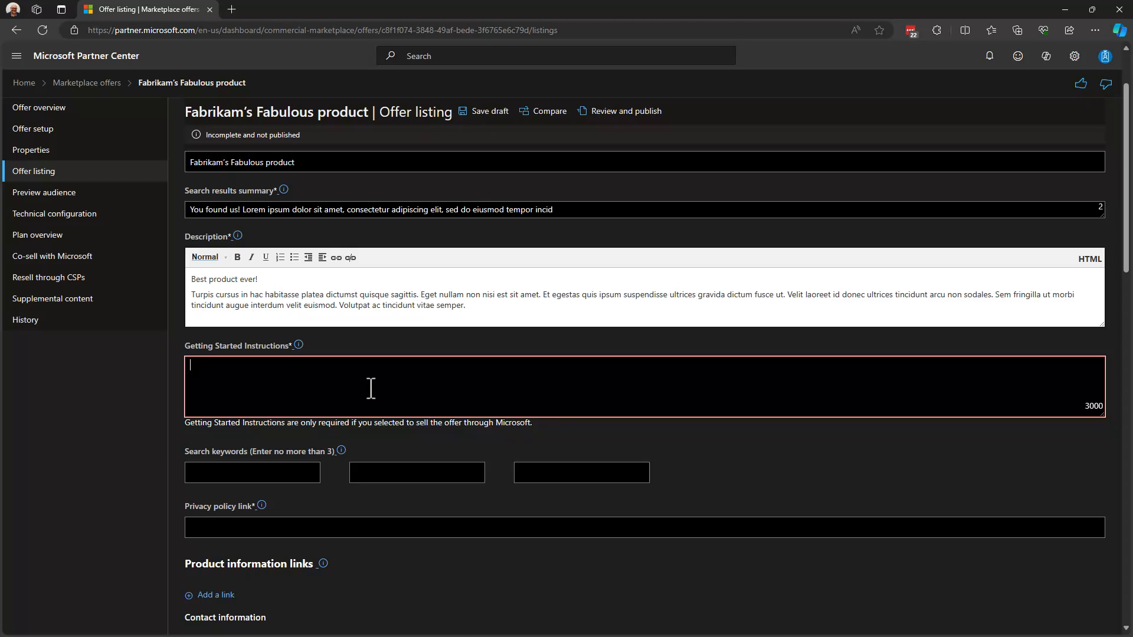
key(ctrl+y)
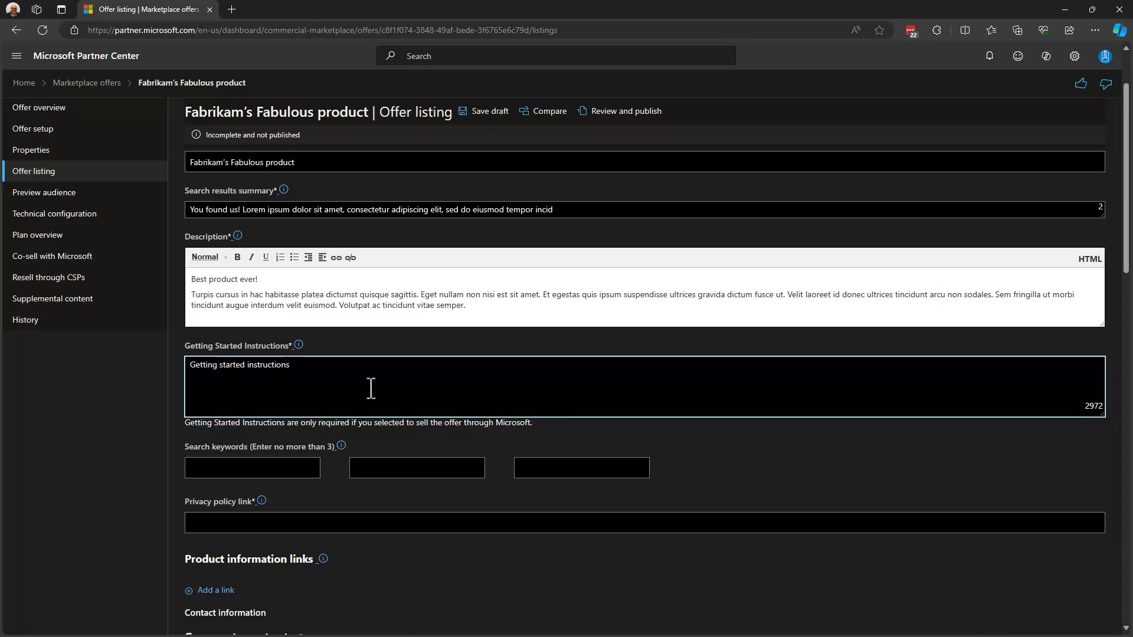
Fill in the three search keywords as Keyword1, Keyword2 and Keyword3.
scroll(370, 388, down, 2)
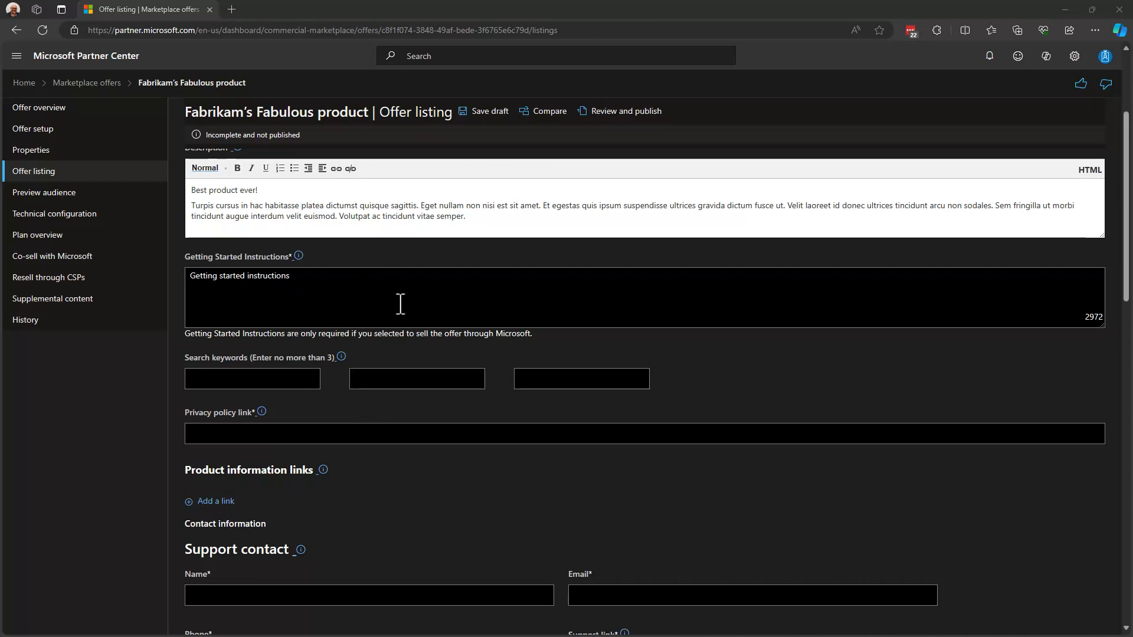
click(301, 375)
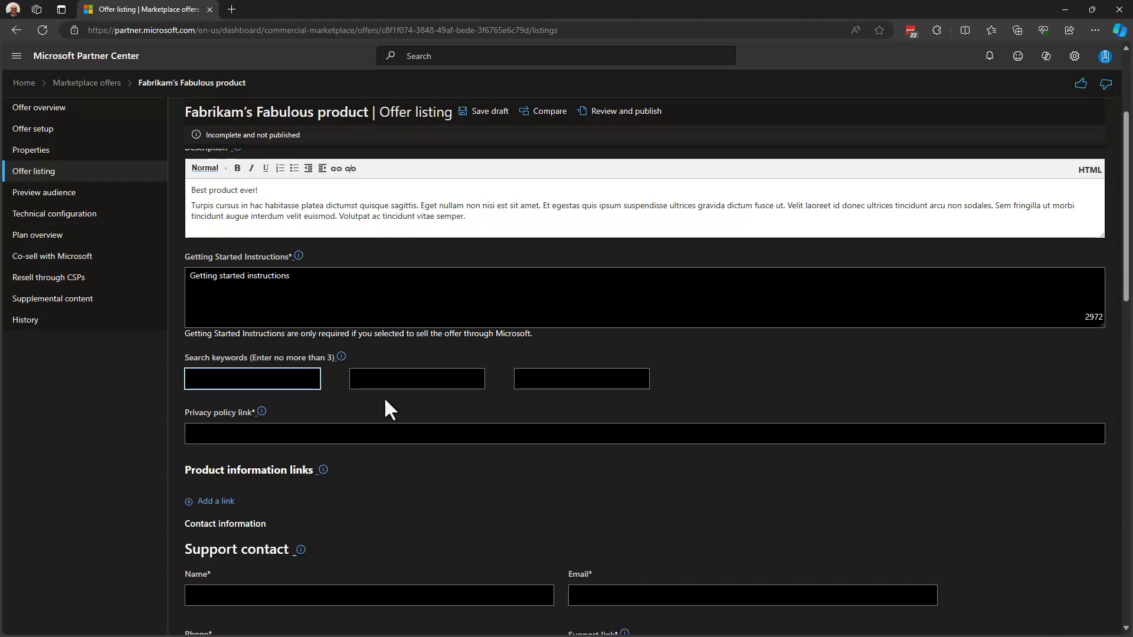
text(Keyword1)
key(BackSpace)
key(Tab)
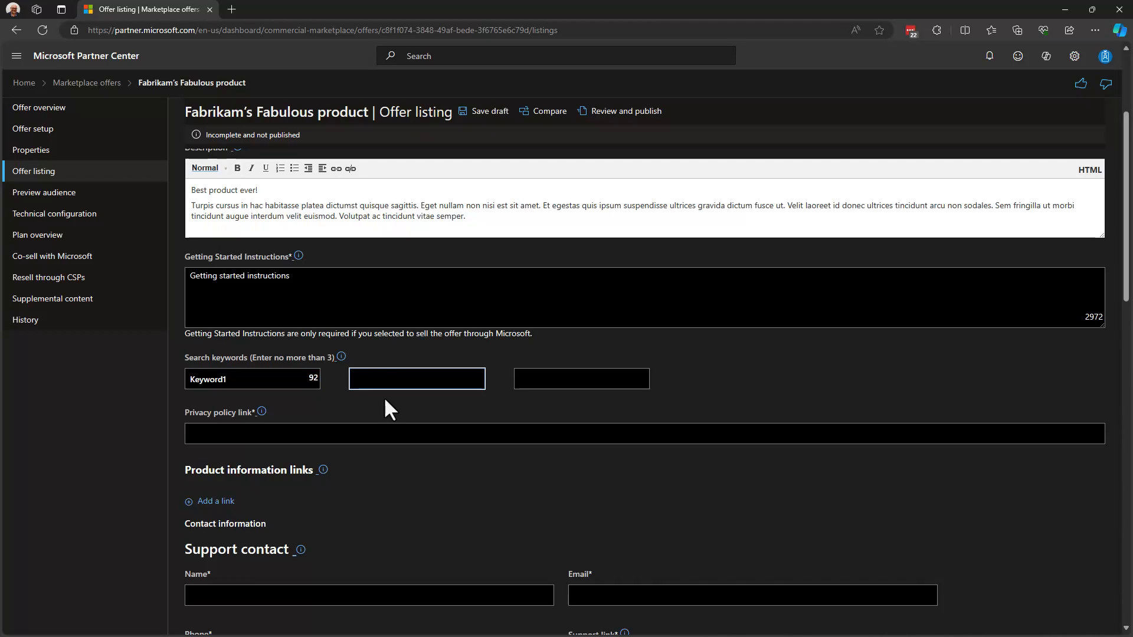
text(Keyword1)
text(2)
key(Tab)
text(Keyword1)
key(shift+Left)
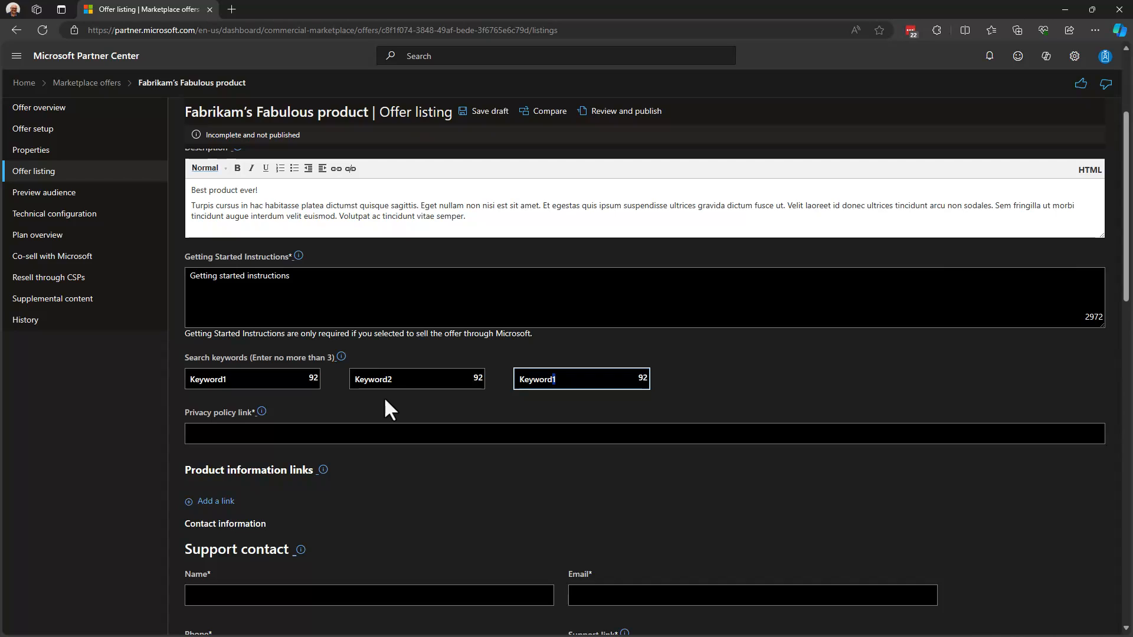
text(3)
scroll(686, 372, down, 1)
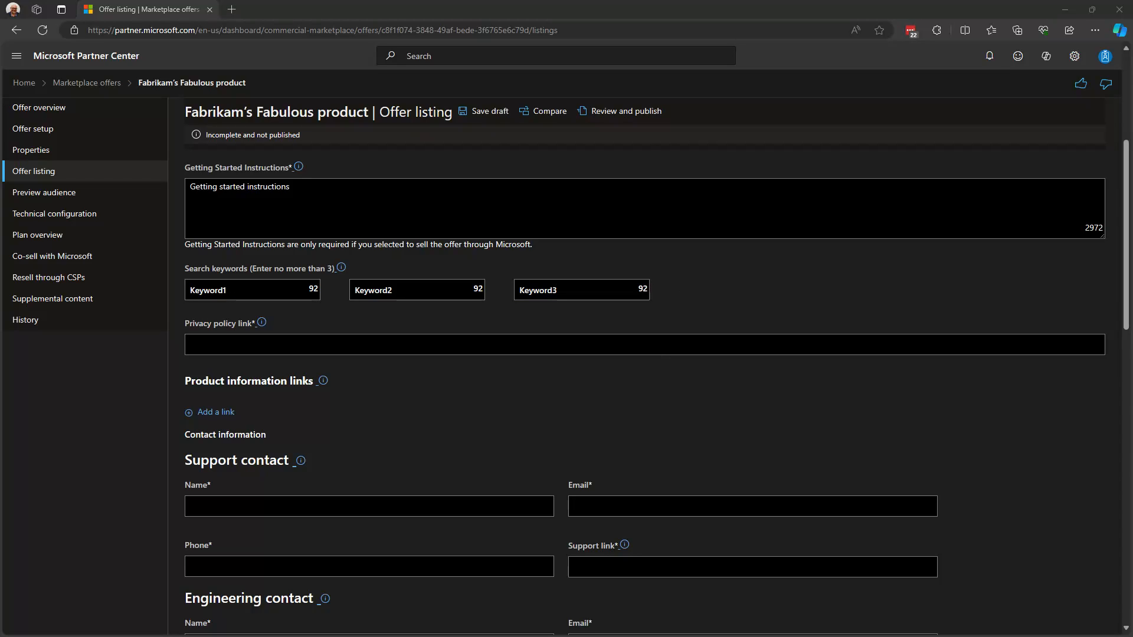
click(267, 345)
text(https://privacy.microsoft.com/en-us/privacystatement)
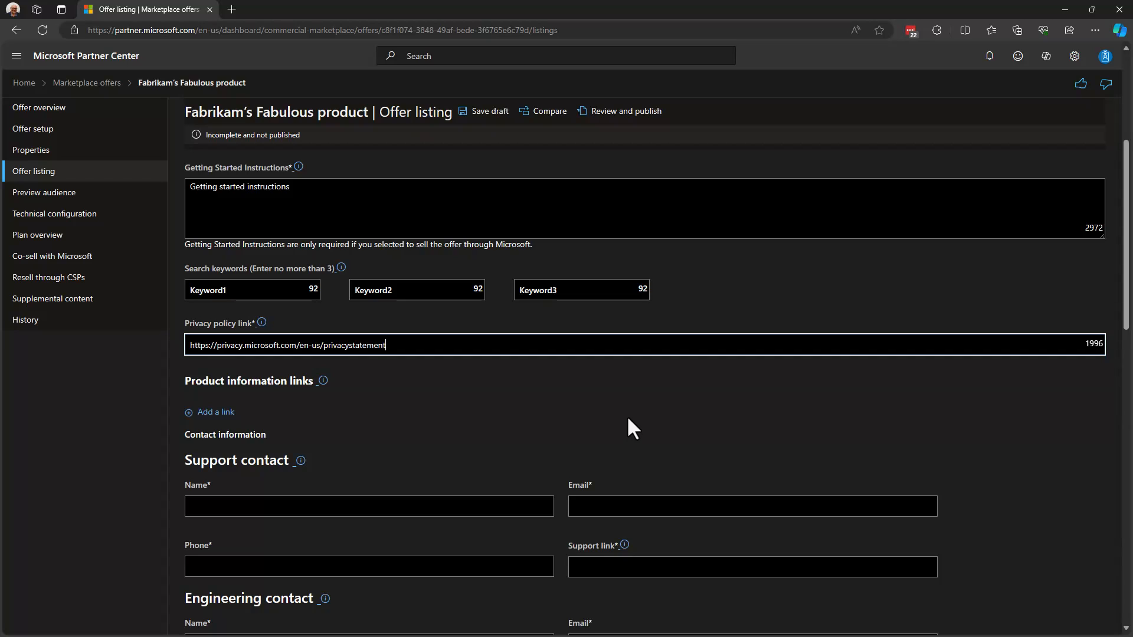
scroll(633, 407, down, 3)
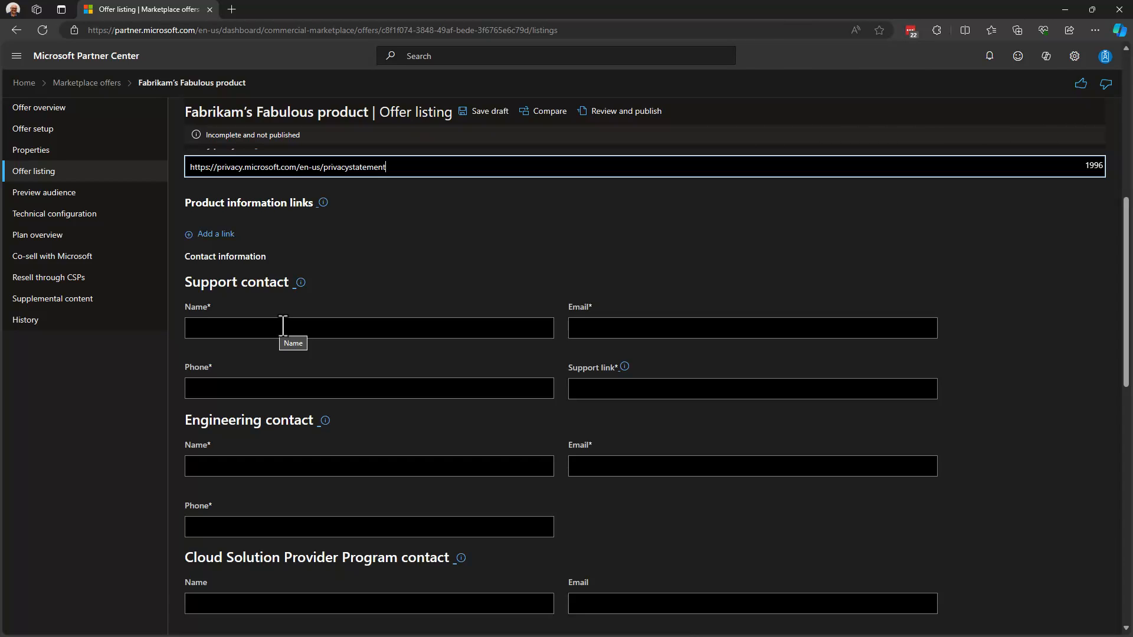
scroll(344, 272, down, 1)
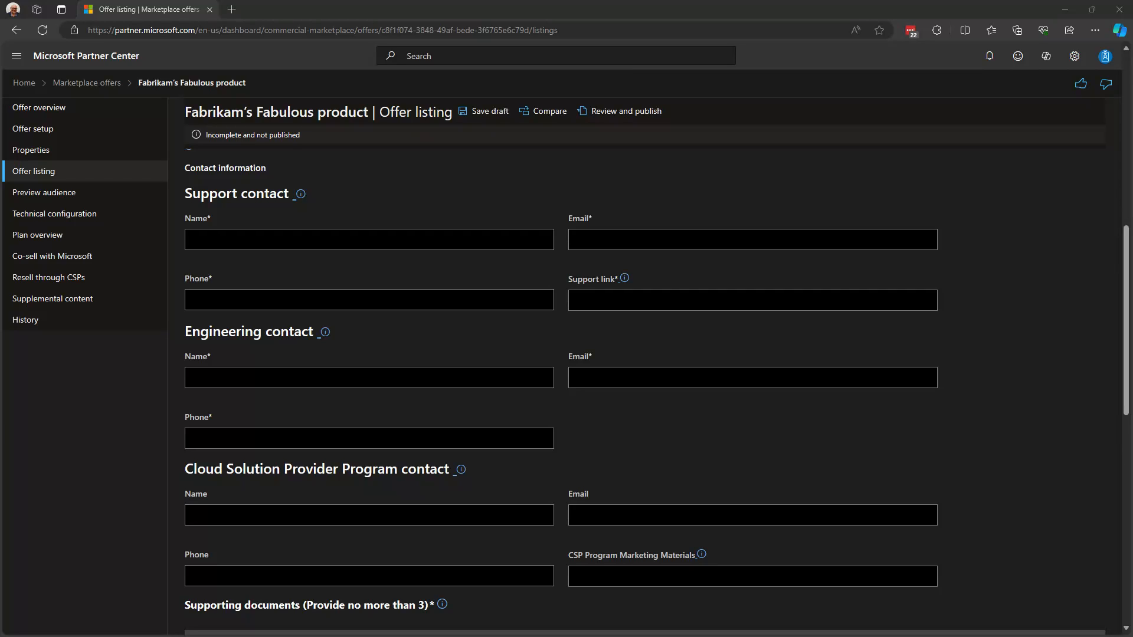
click(593, 299)
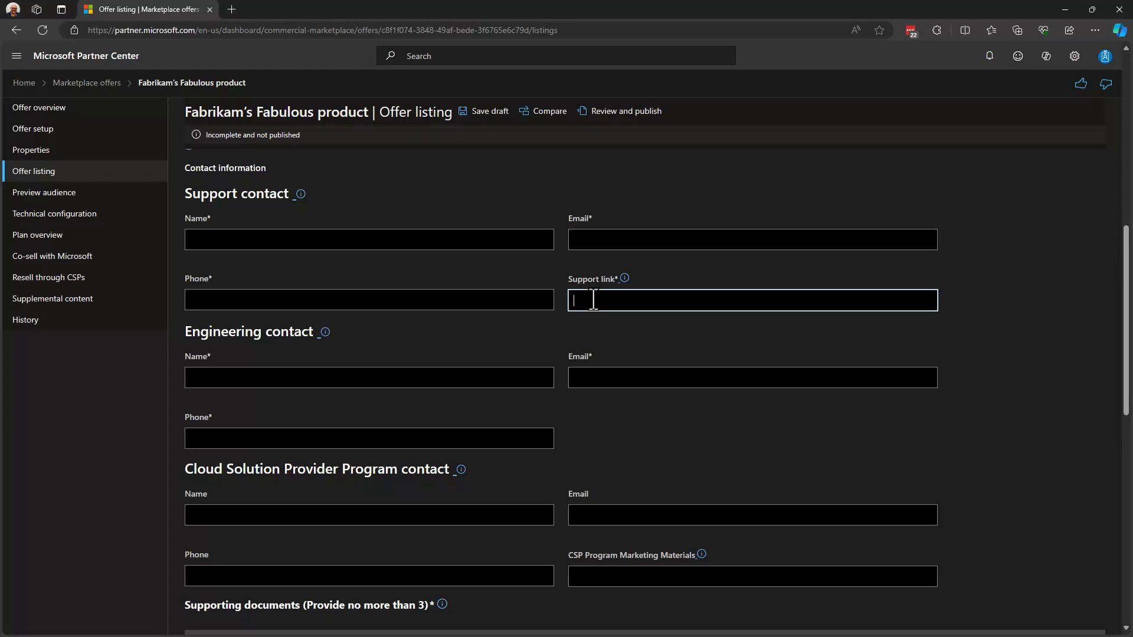
text(https://aka.ms/marketplacepublishersupport)
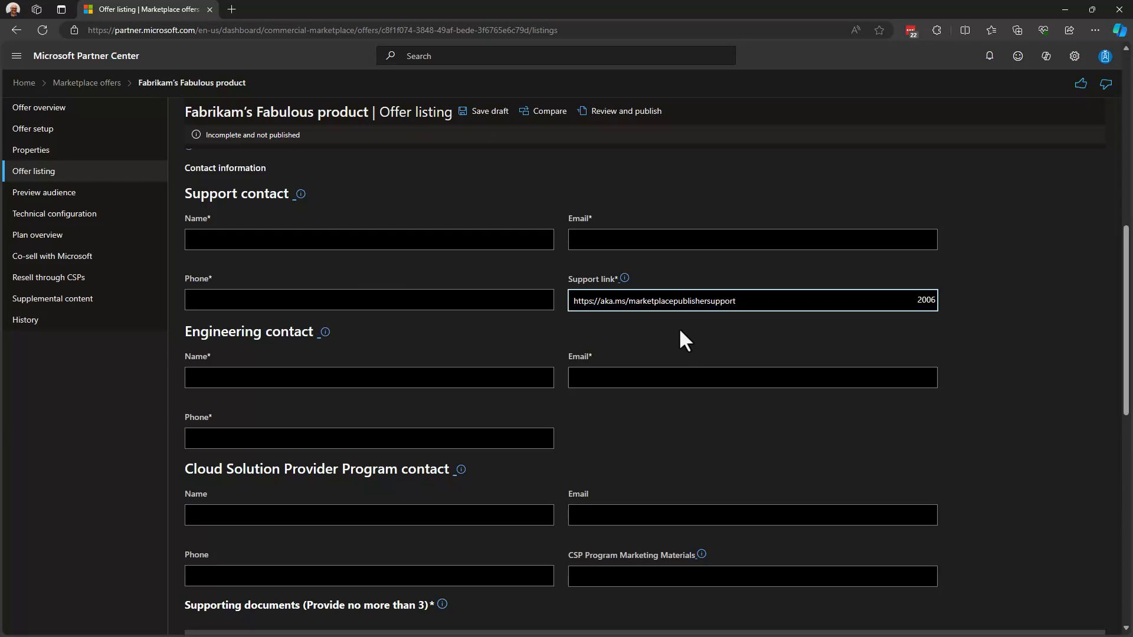
Upload TnC.pdf from the Contoso folder as a supporting document for the offer listing.
scroll(680, 331, down, 2)
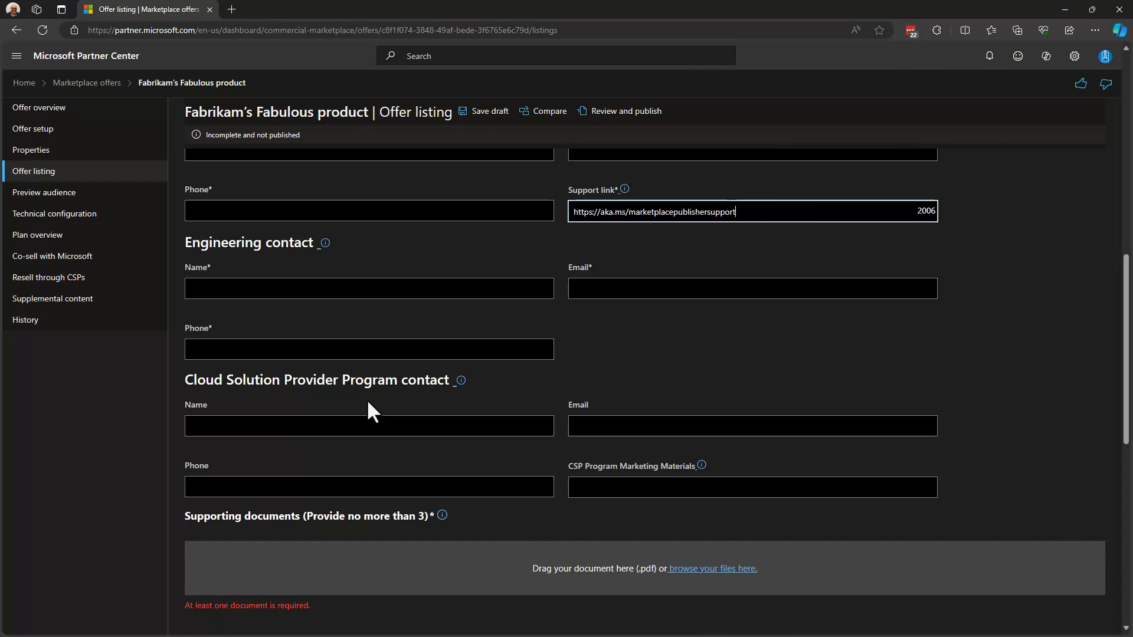
scroll(366, 405, down, 2)
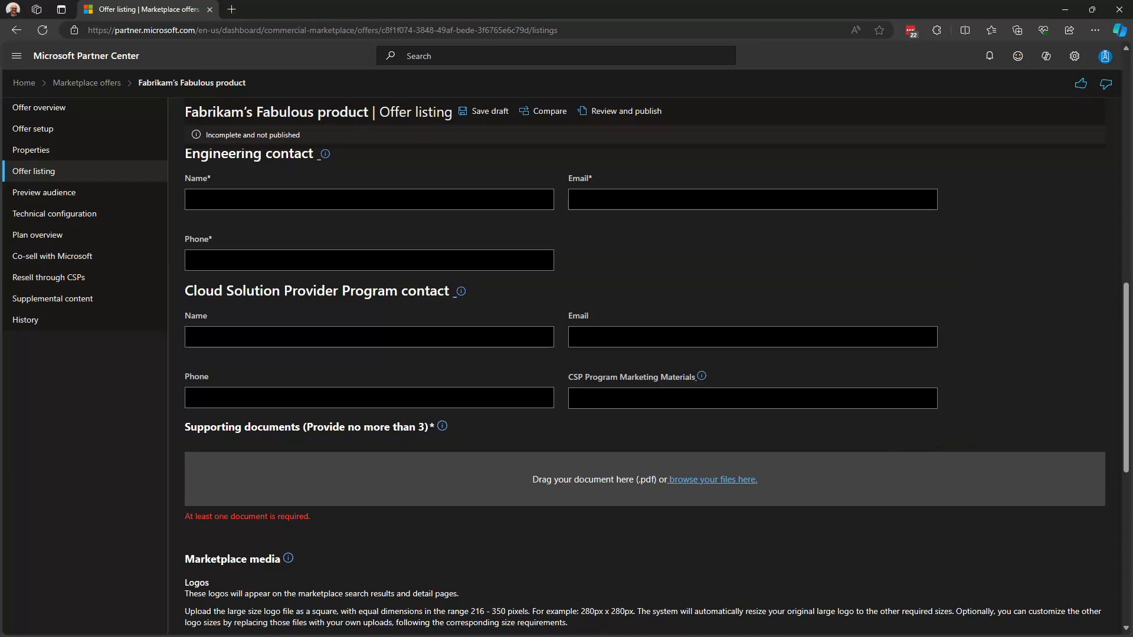
scroll(875, 440, down, 3)
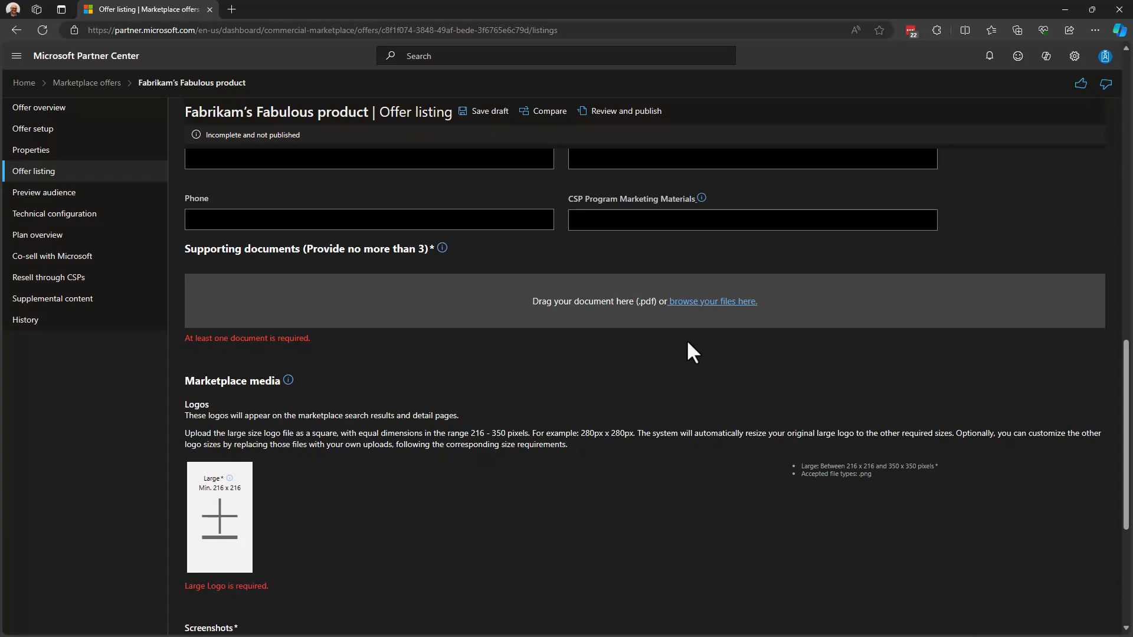
click(696, 304)
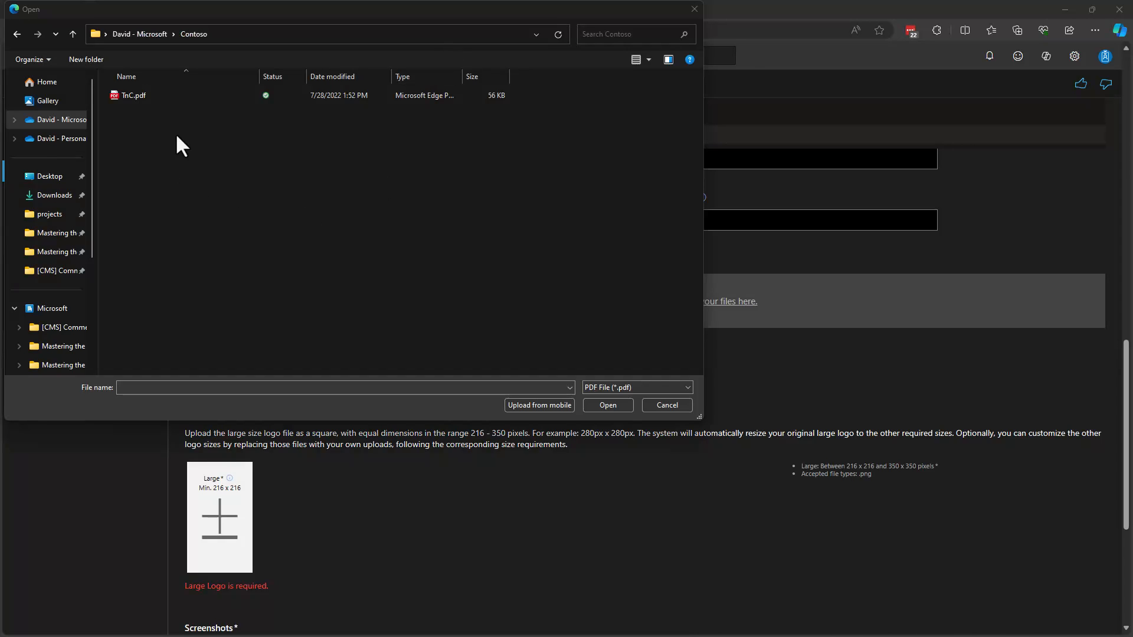
click(125, 95)
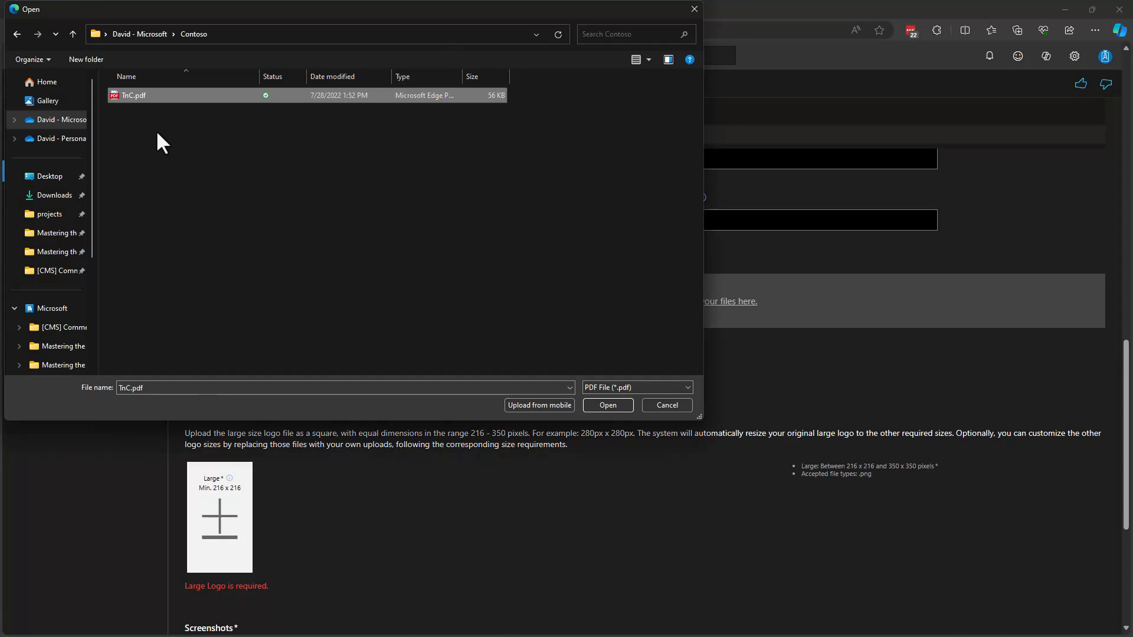
click(609, 405)
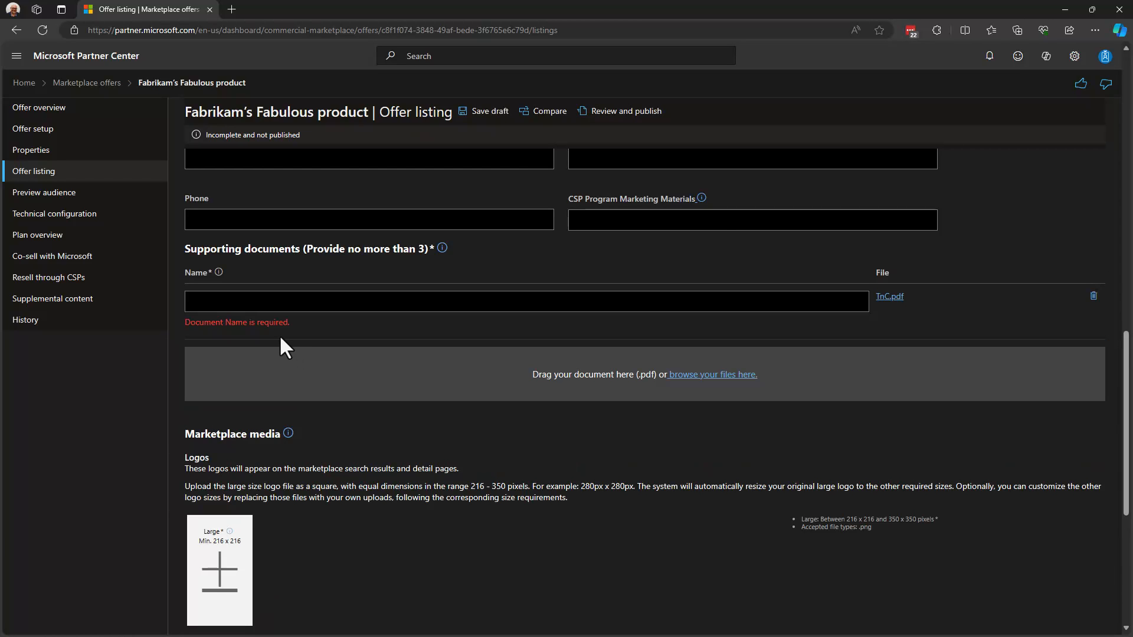
Name the uploaded supporting document "Fabulous product brochure".
click(254, 302)
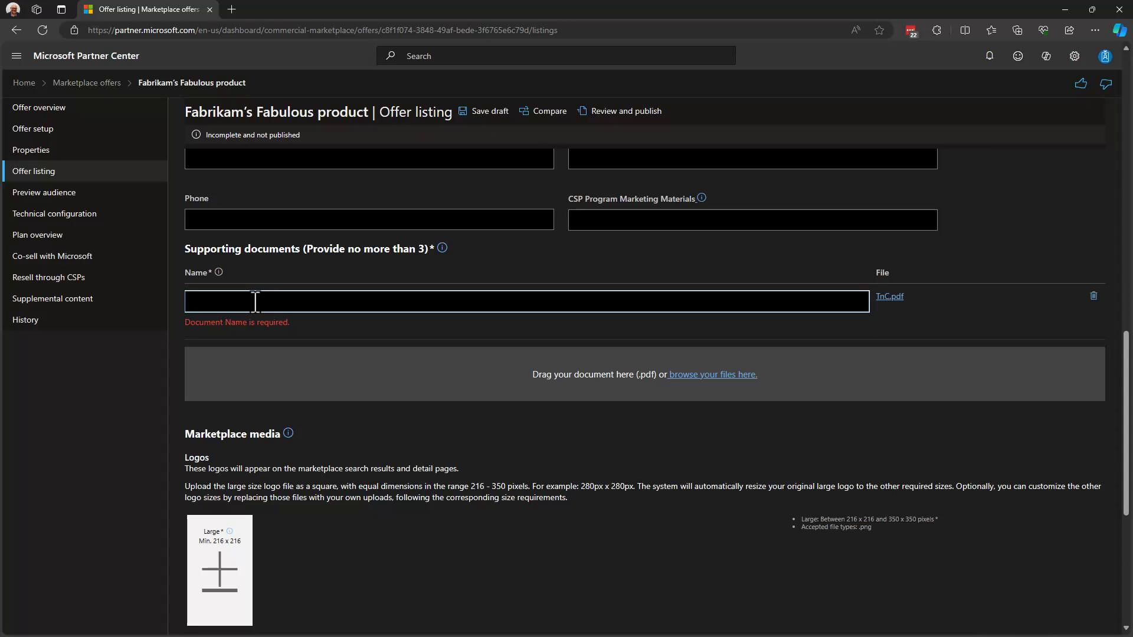
text(Fabu)
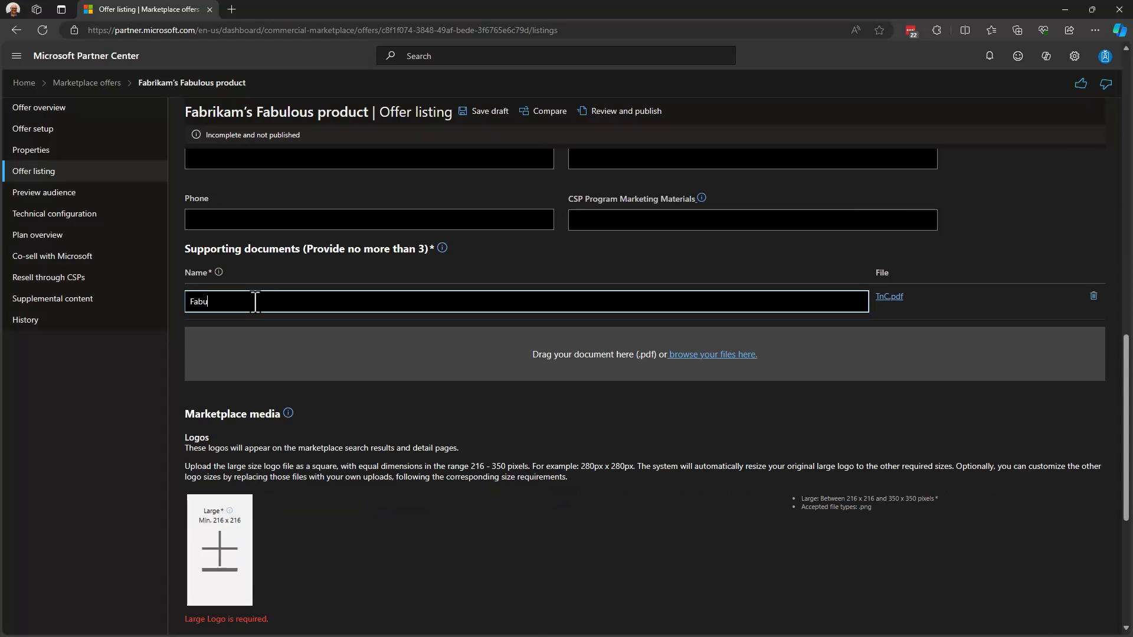
text(lous product brochure)
Review the logo and screenshot requirements in the Marketplace media section.
scroll(354, 355, down, 5)
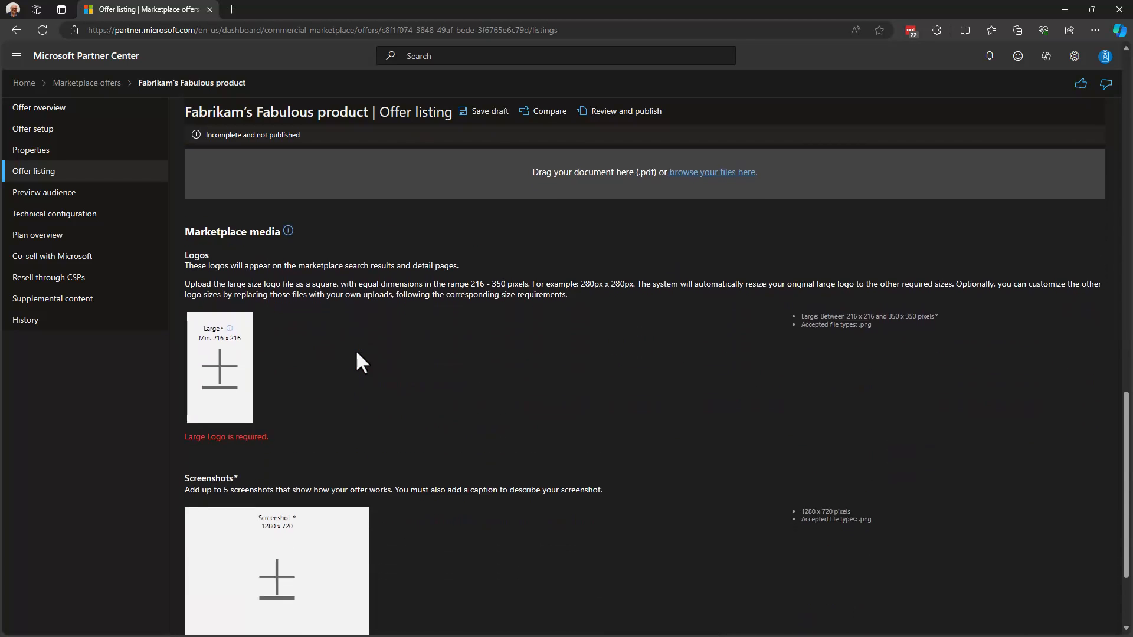
scroll(356, 353, up, 2)
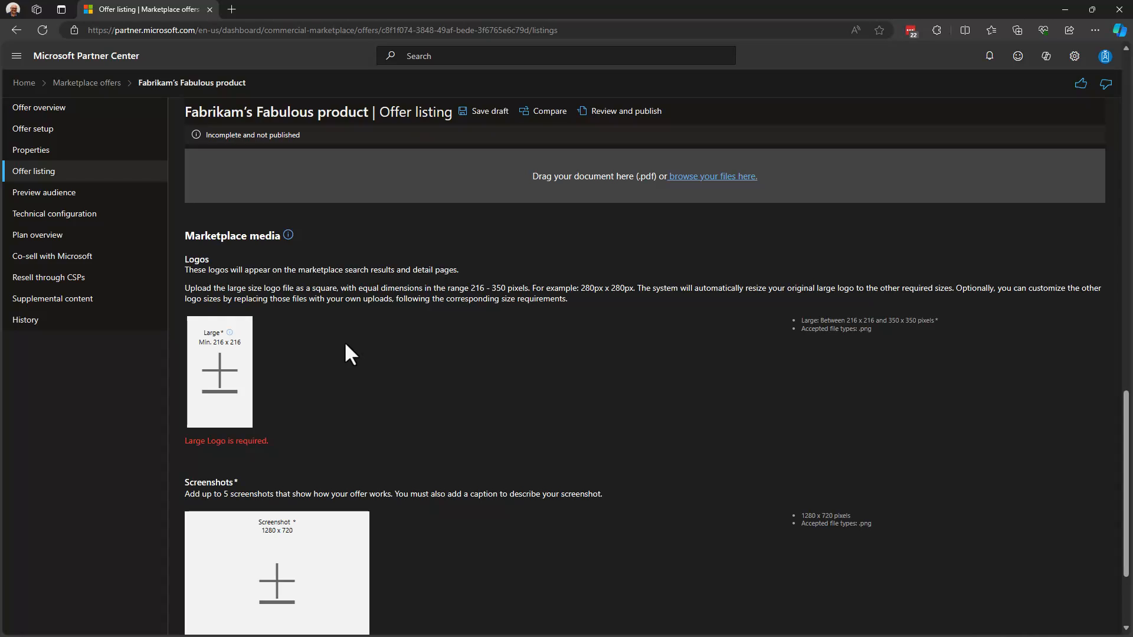
scroll(345, 329, down, 2)
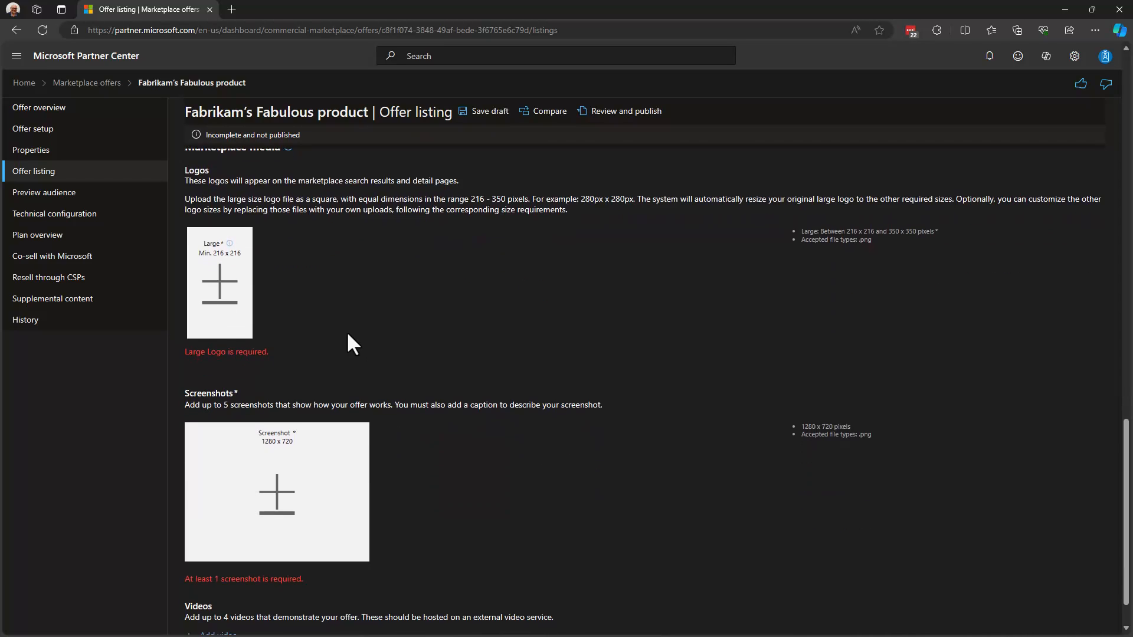
Upload contoso-coffee-logo-216x216.png as the offer's large logo.
click(223, 296)
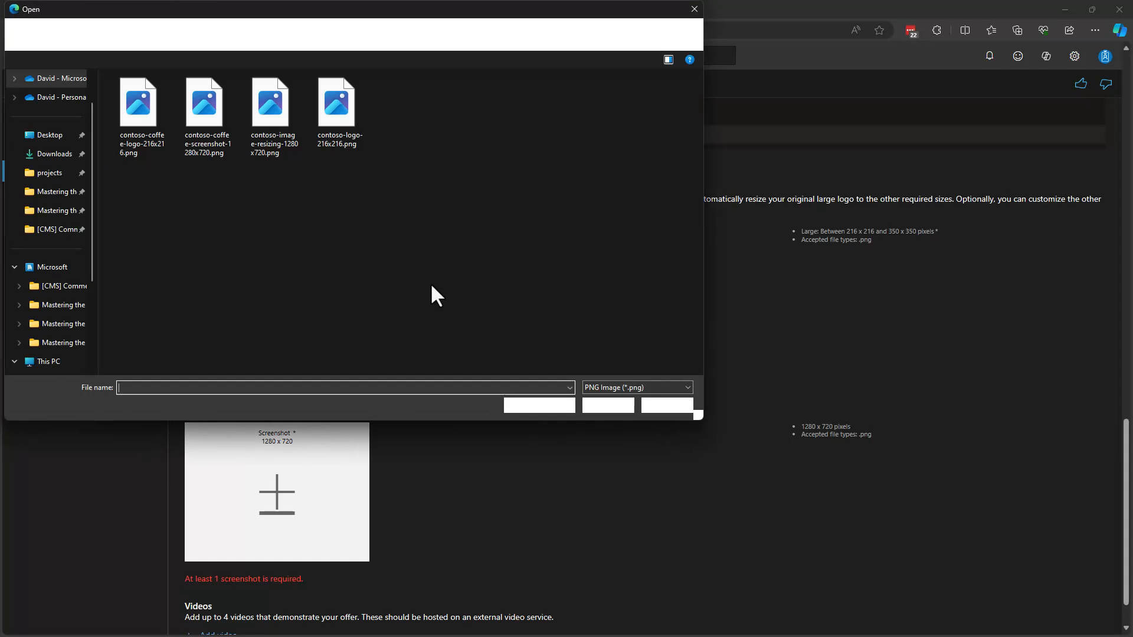
click(140, 107)
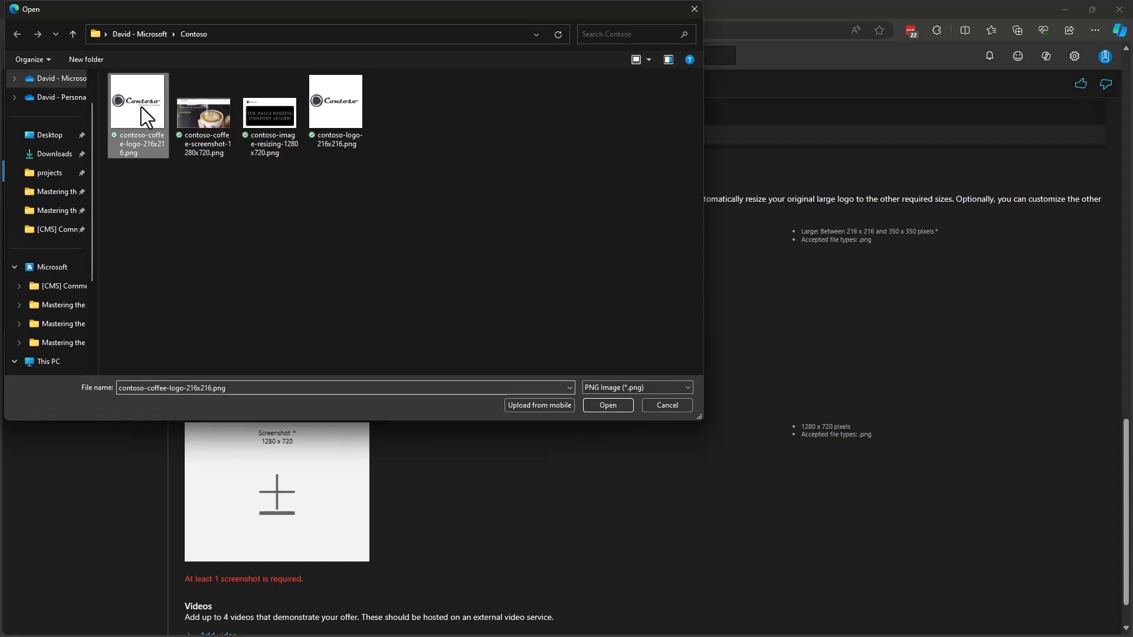
click(608, 405)
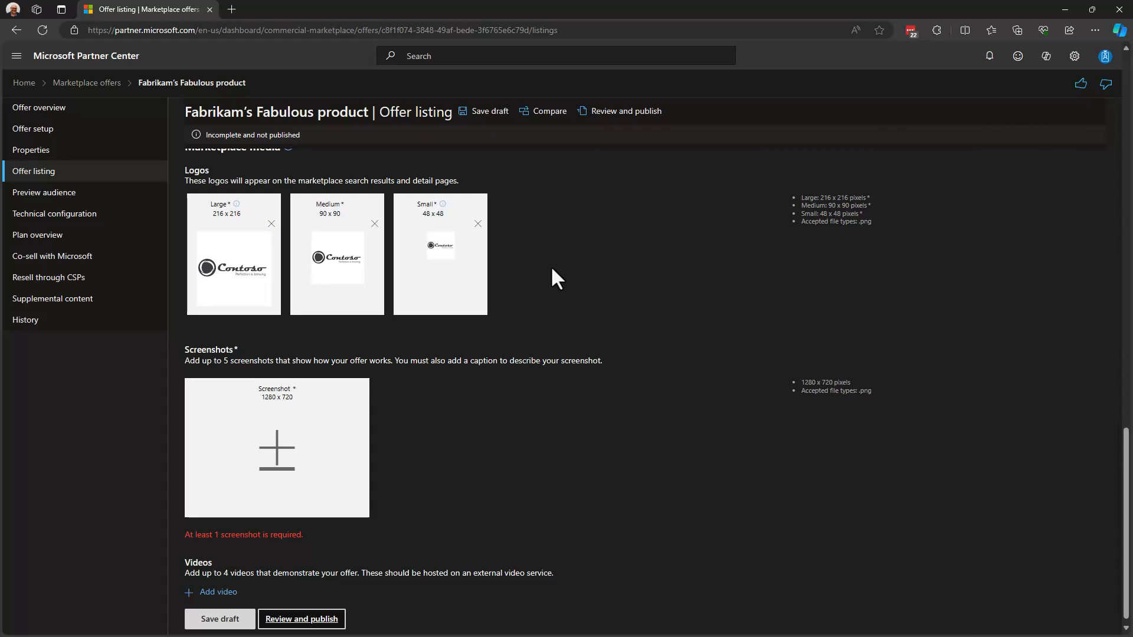
Upload contoso-coffee-screenshot-1280x720.png as the offer's first screenshot.
scroll(552, 269, down, 1)
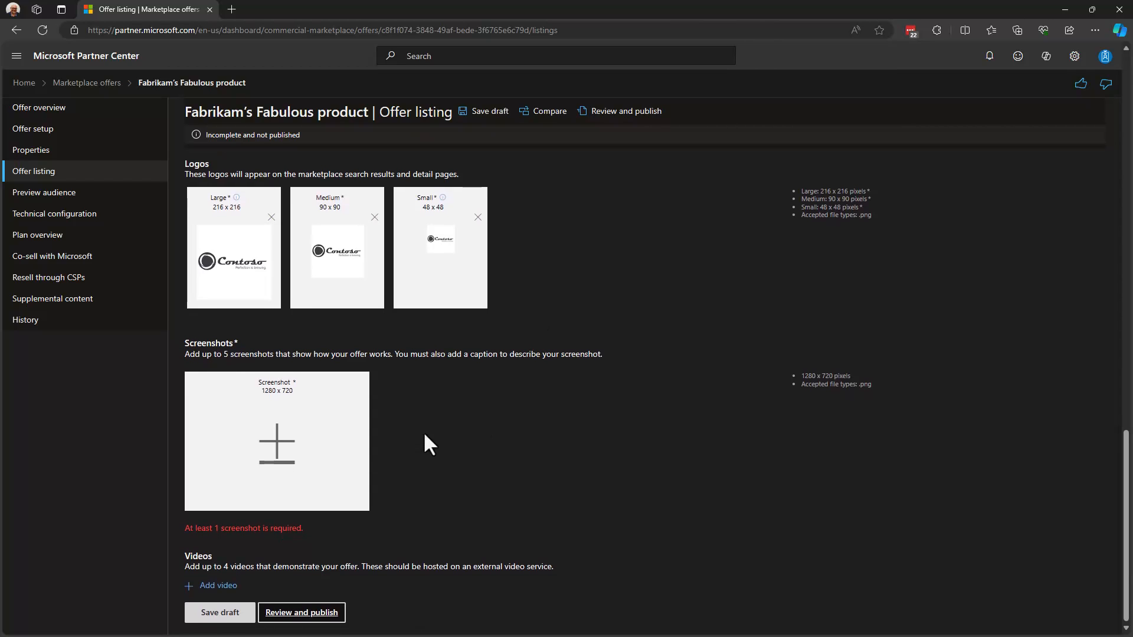
click(266, 454)
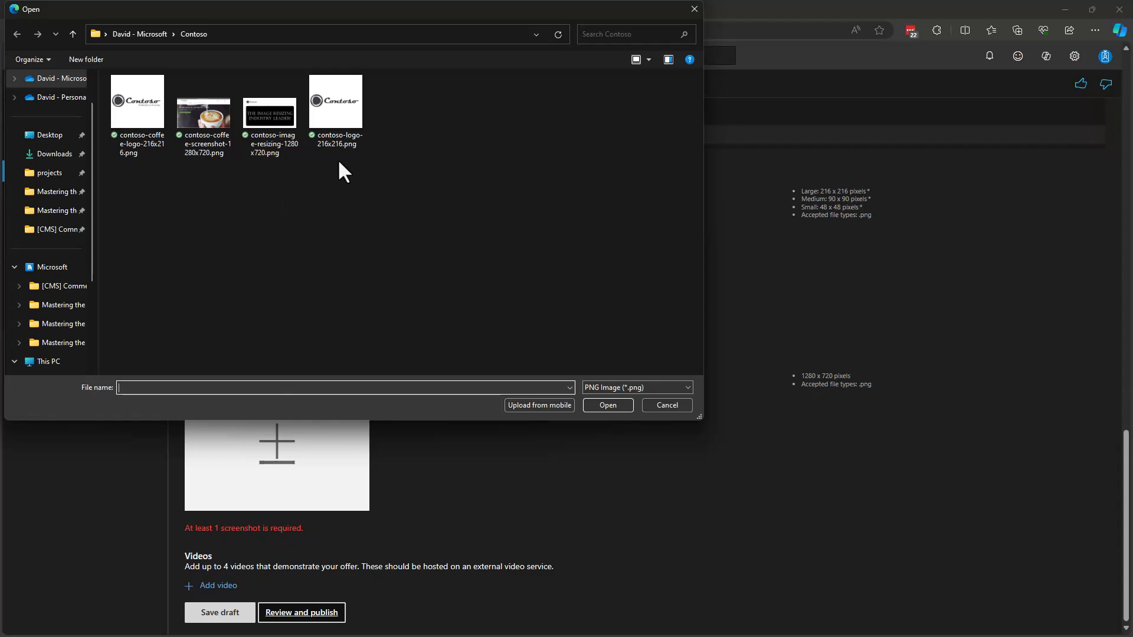
click(212, 112)
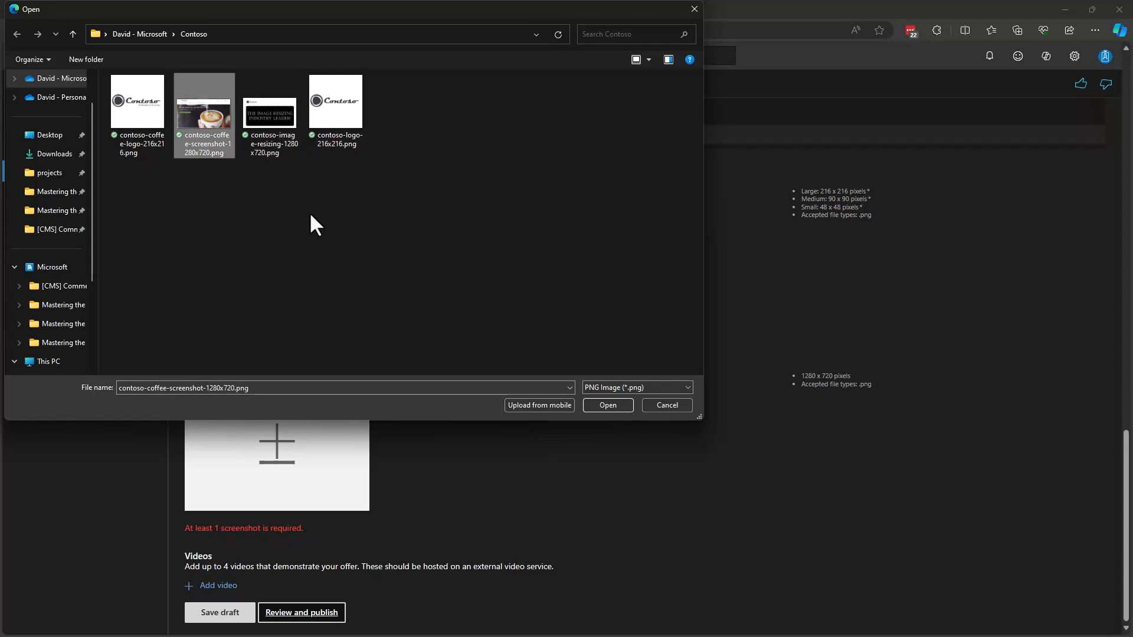
click(608, 405)
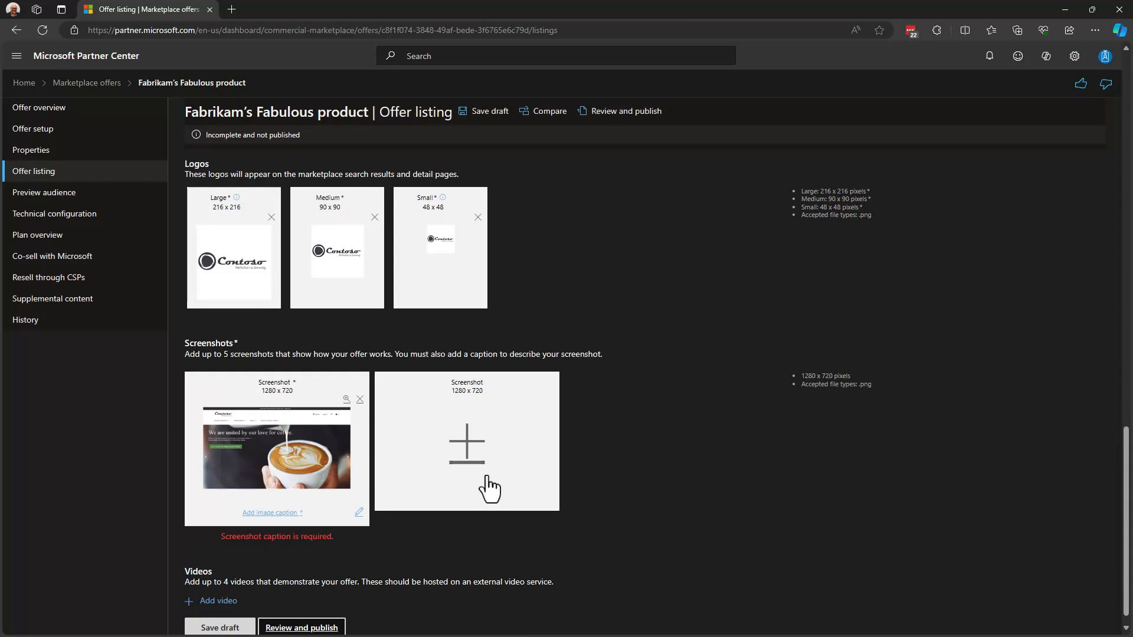
Give the uploaded screenshot the caption "Fabrikam product view".
click(279, 515)
click(486, 375)
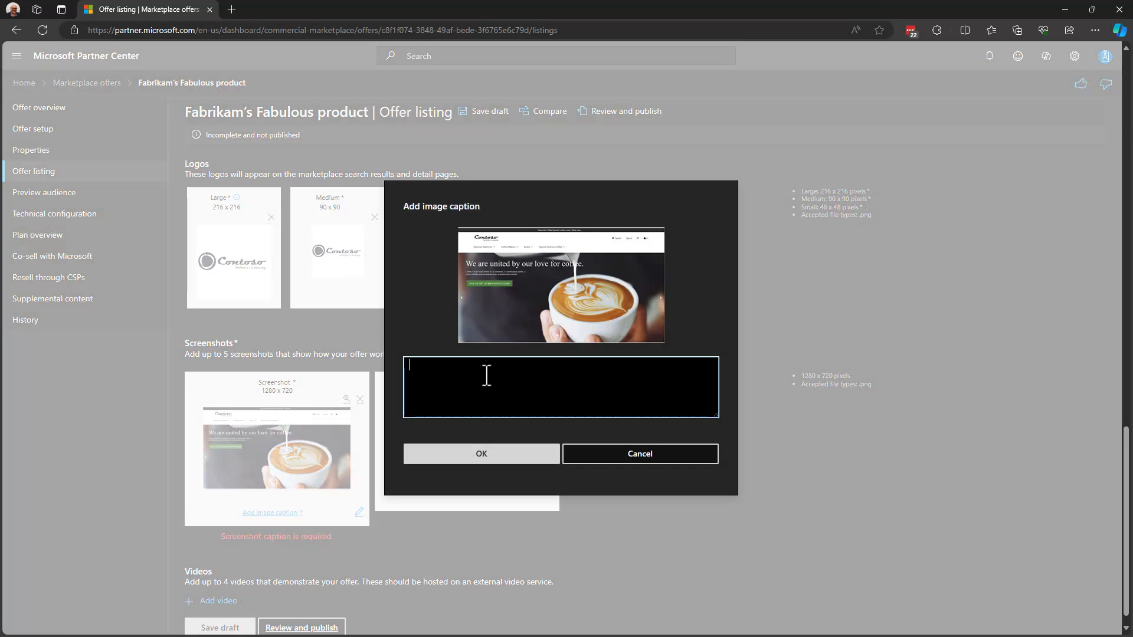
text(Fabrikam produc)
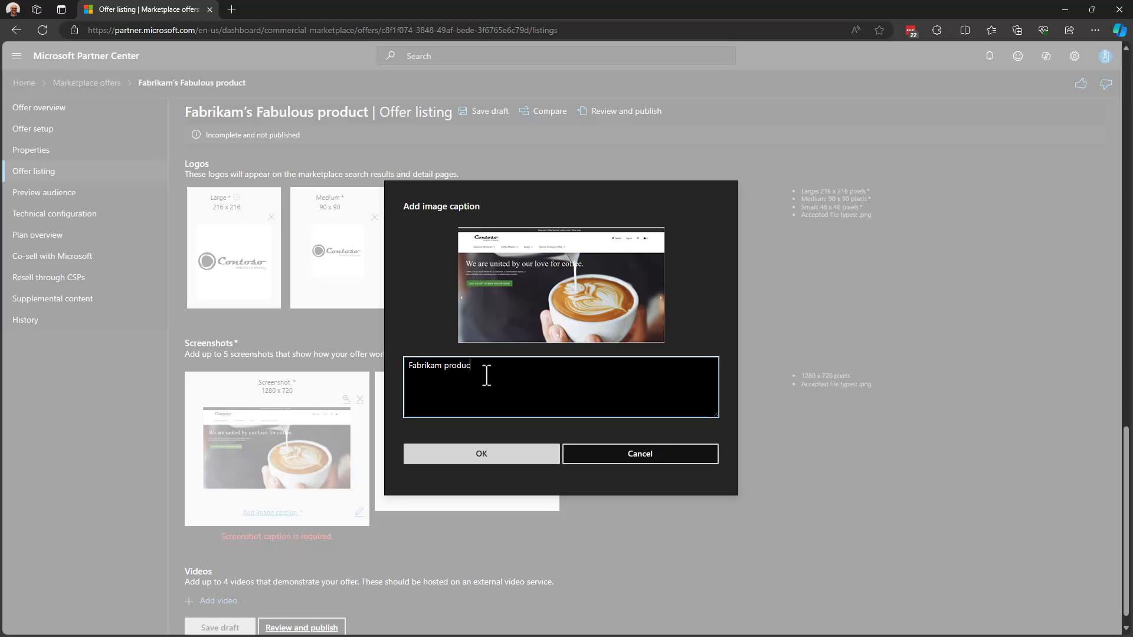
text(t view)
click(546, 457)
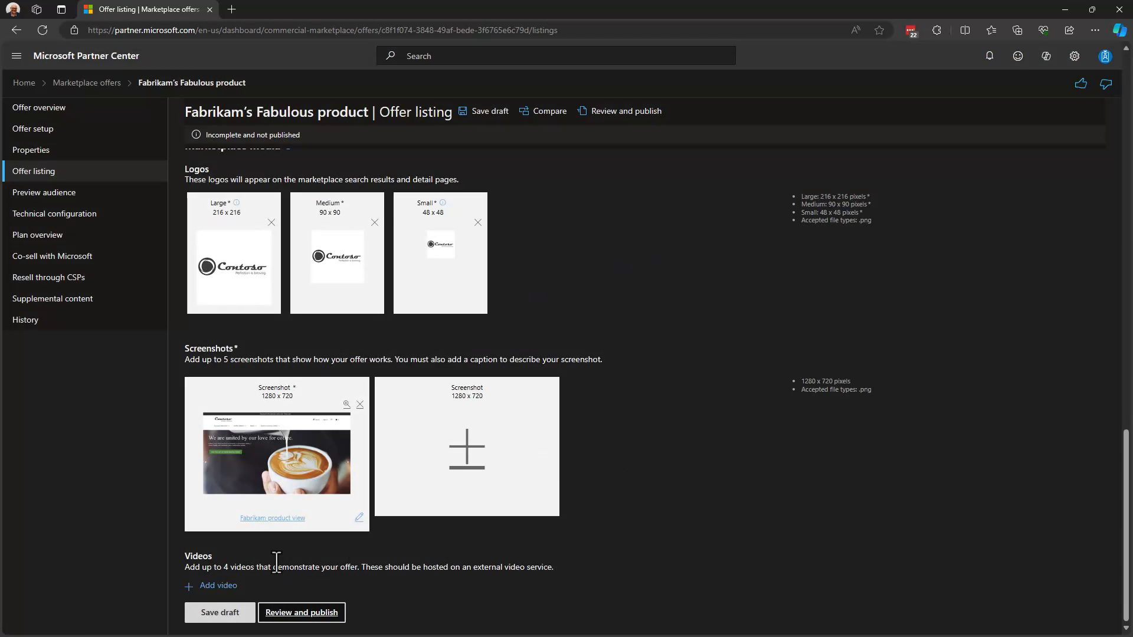
Add a video entry to inspect its name, link and thumbnail fields, and delete the empty entry again.
click(226, 587)
click(217, 585)
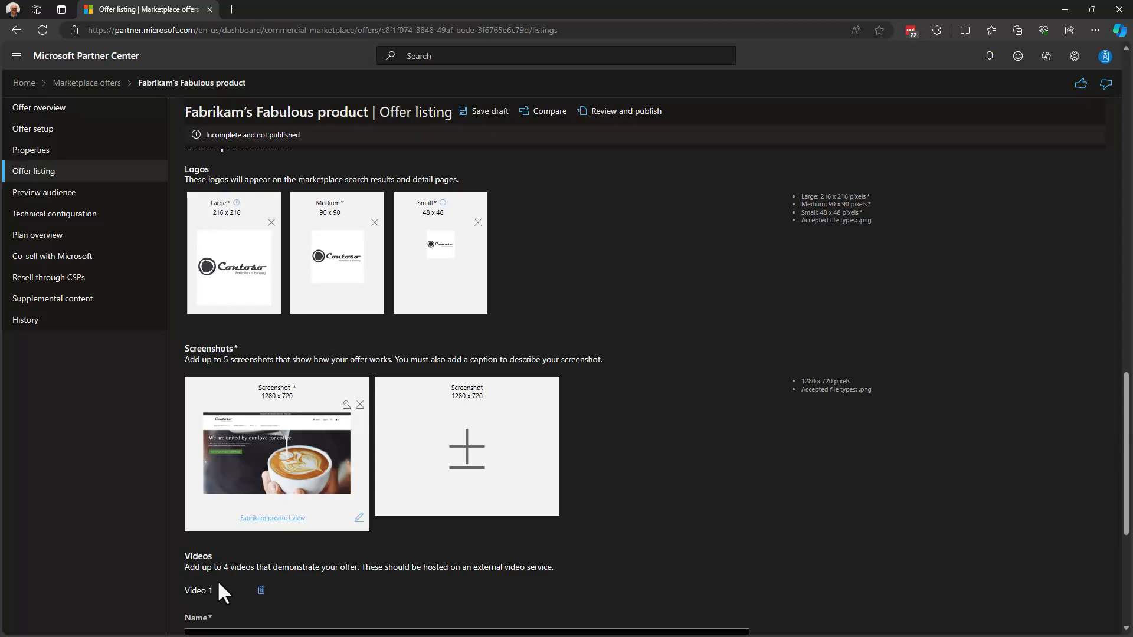
scroll(377, 571, down, 5)
scroll(378, 571, up, 2)
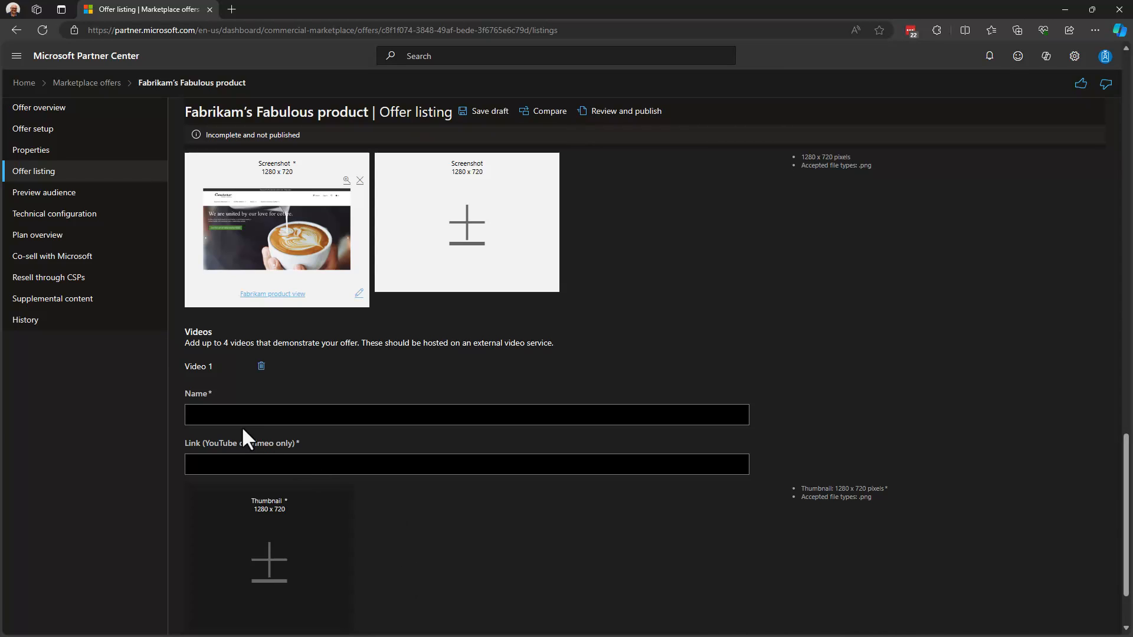
click(233, 413)
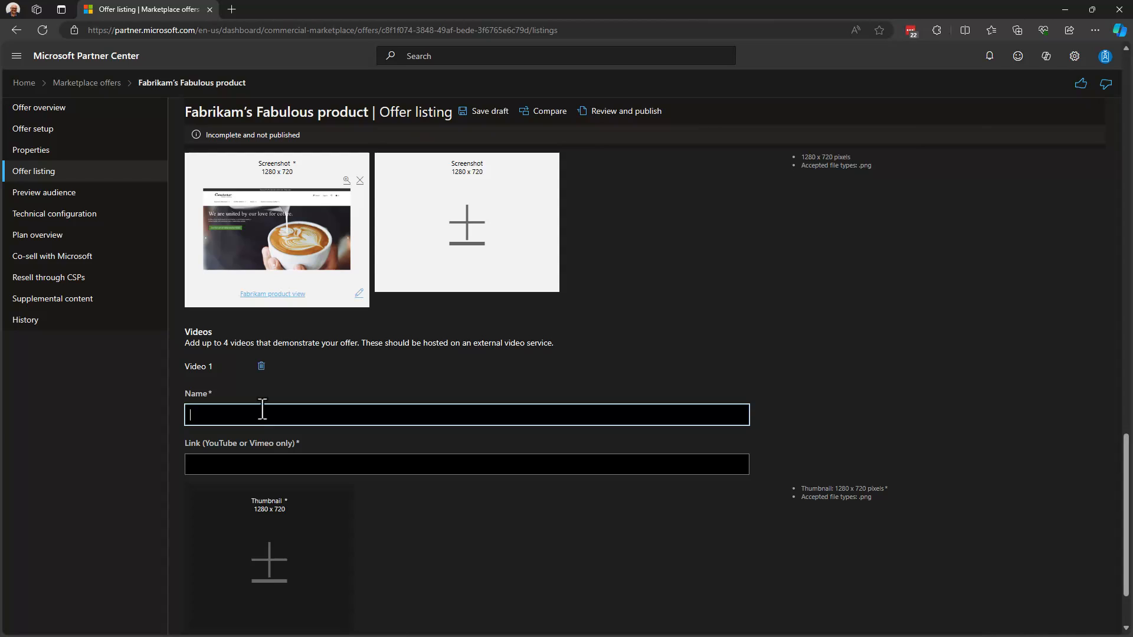
click(222, 465)
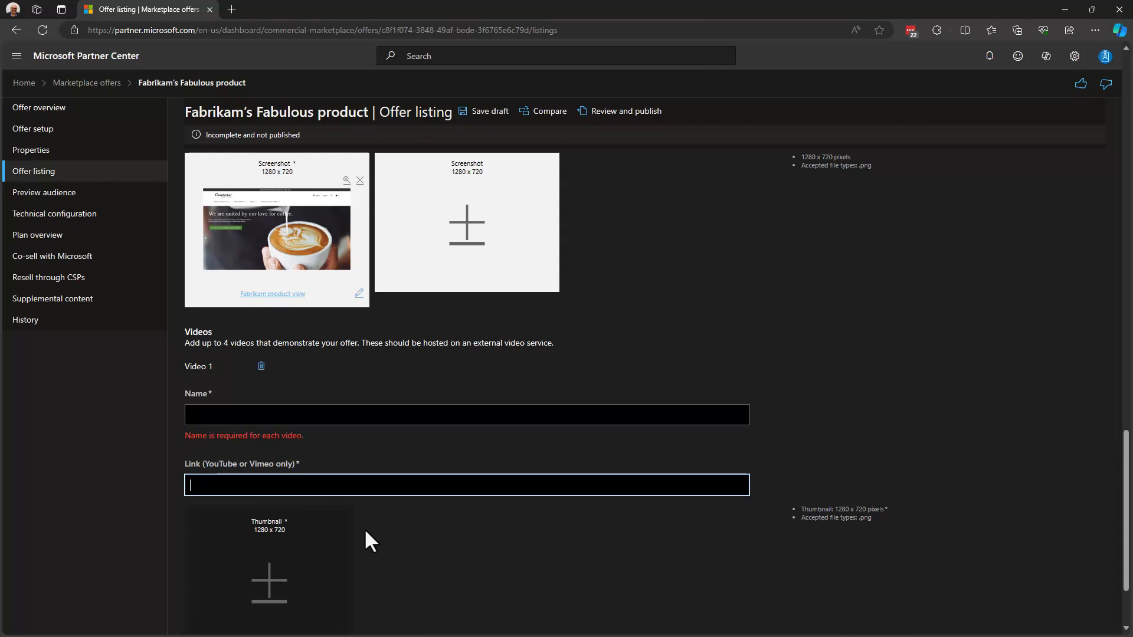
scroll(363, 529, down, 2)
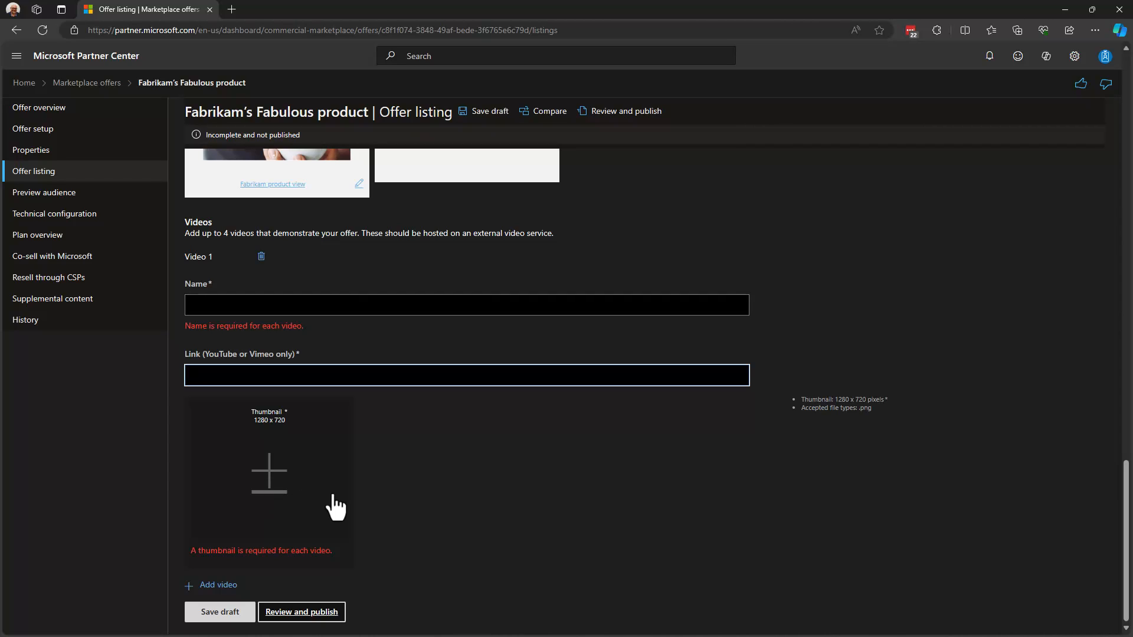
click(262, 257)
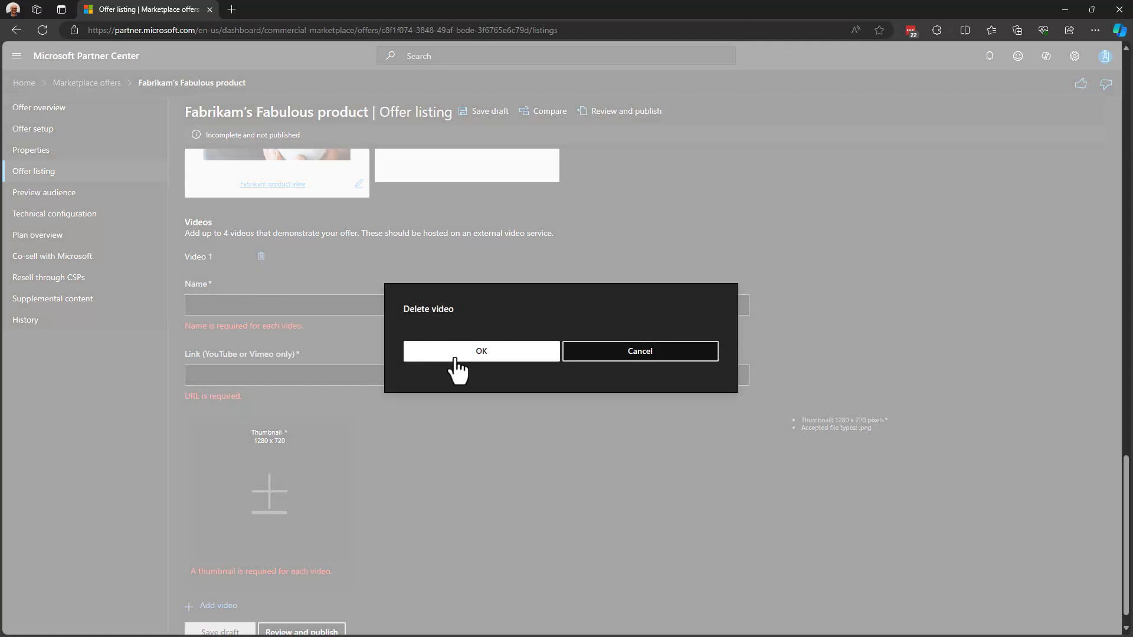
click(453, 358)
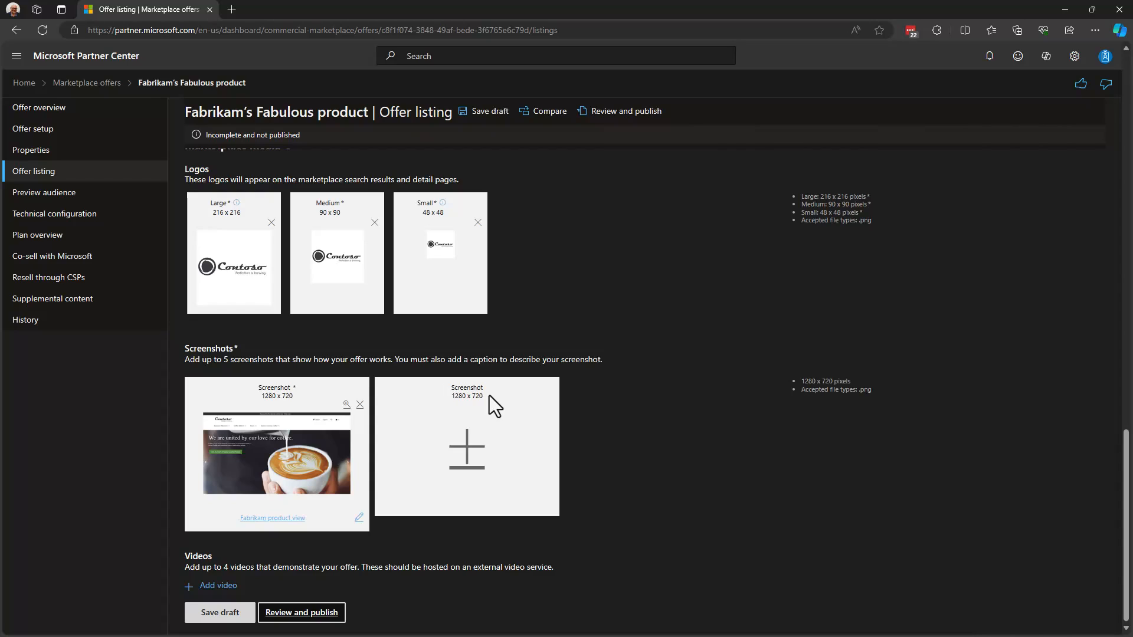
Save the offer listing draft and check the required fields of the support and engineering contacts.
click(228, 615)
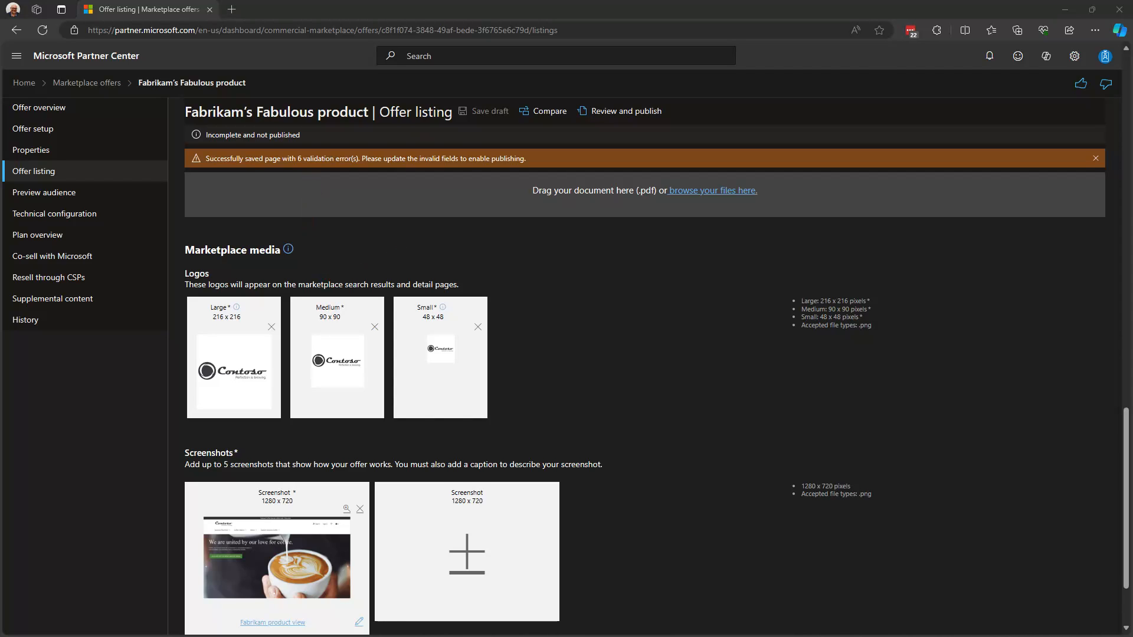
scroll(570, 349, up, 2)
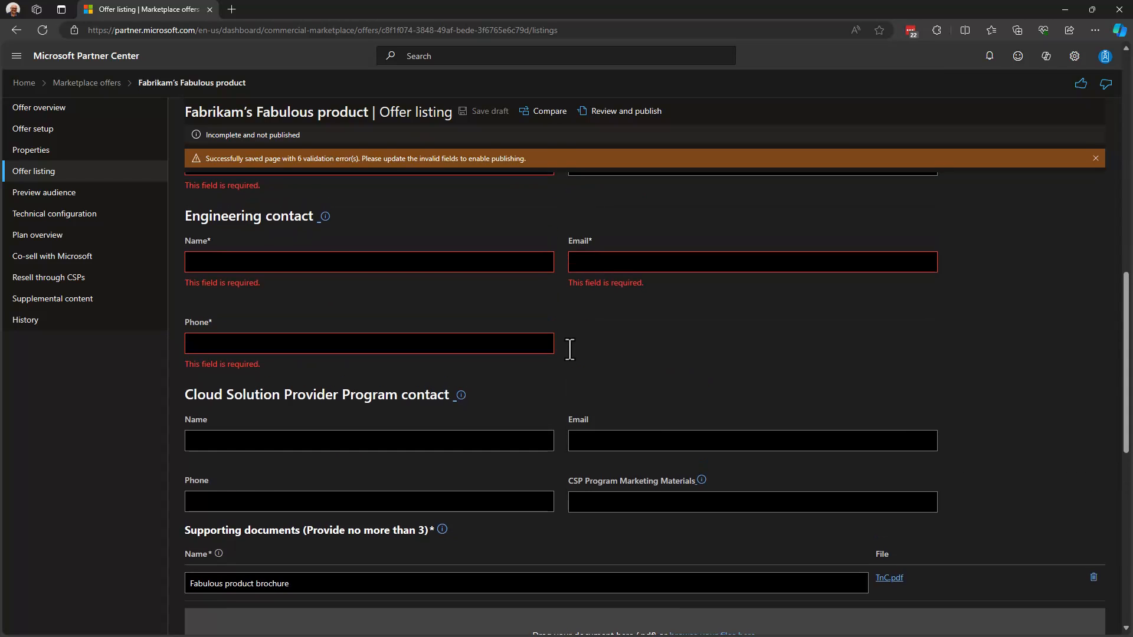
scroll(599, 372, up, 3)
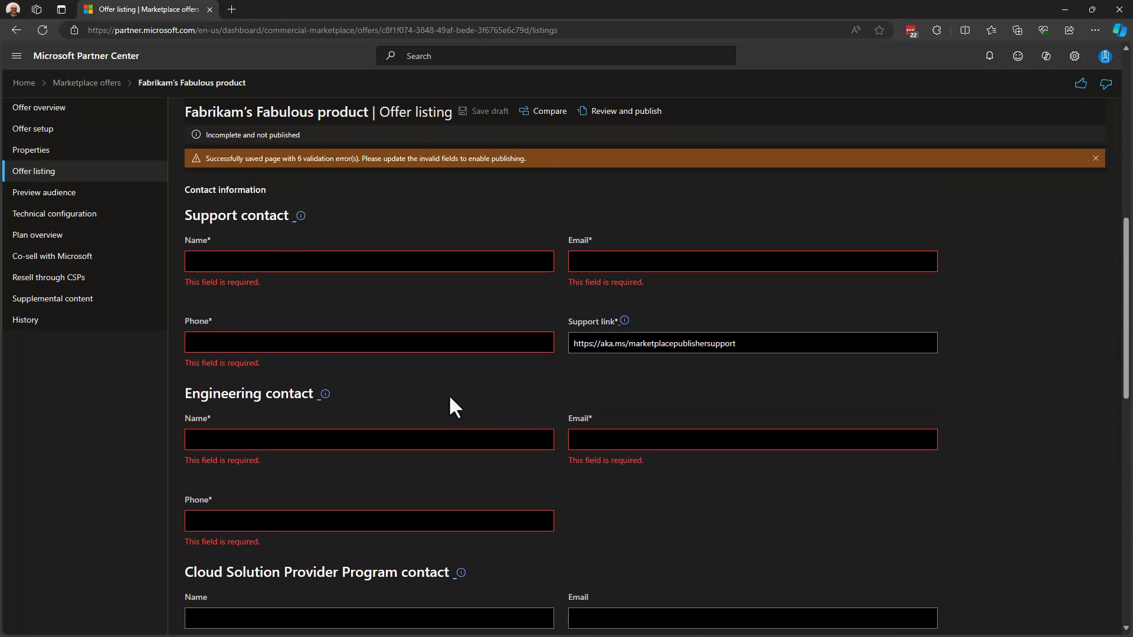
scroll(454, 406, down, 2)
scroll(558, 457, up, 2)
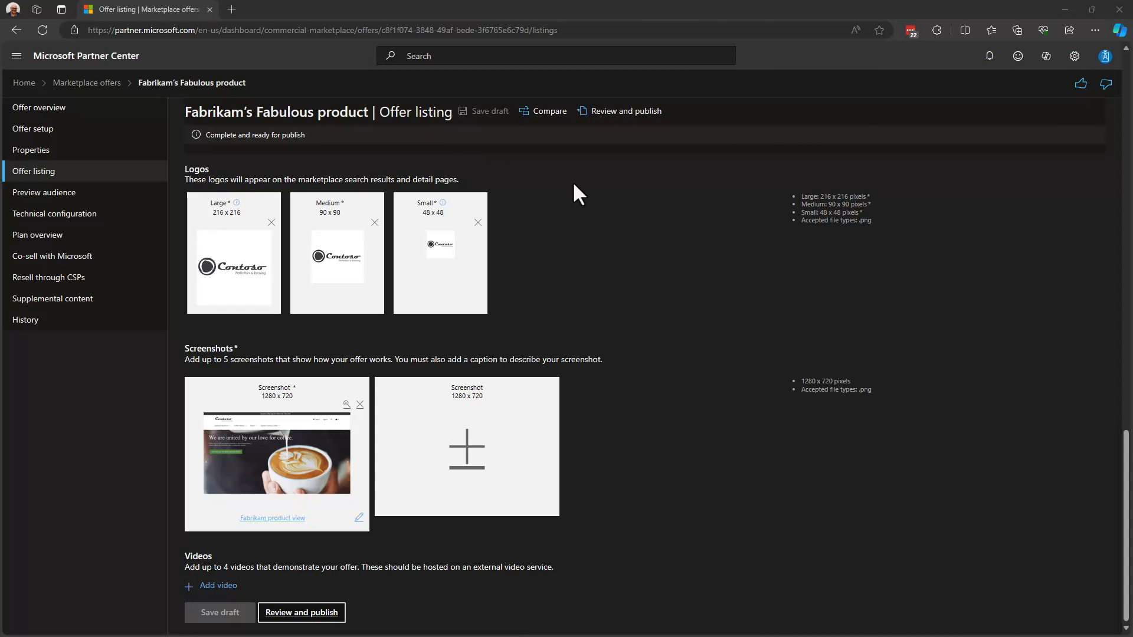
Review the Co-sell with Microsoft page and open the Resell through CSPs settings.
click(59, 266)
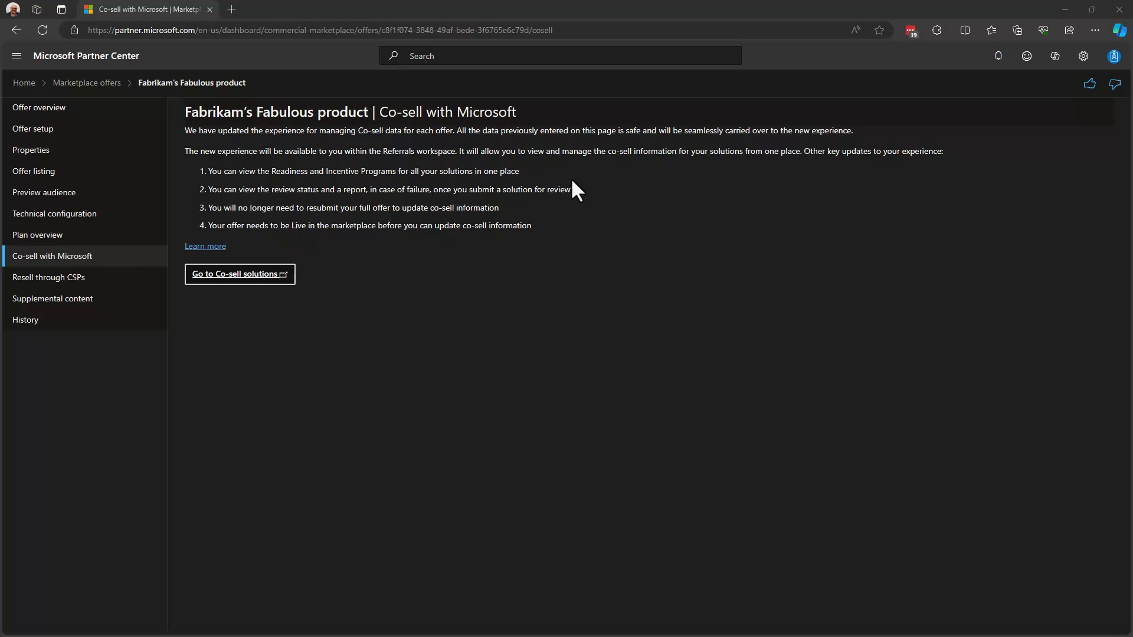
click(41, 282)
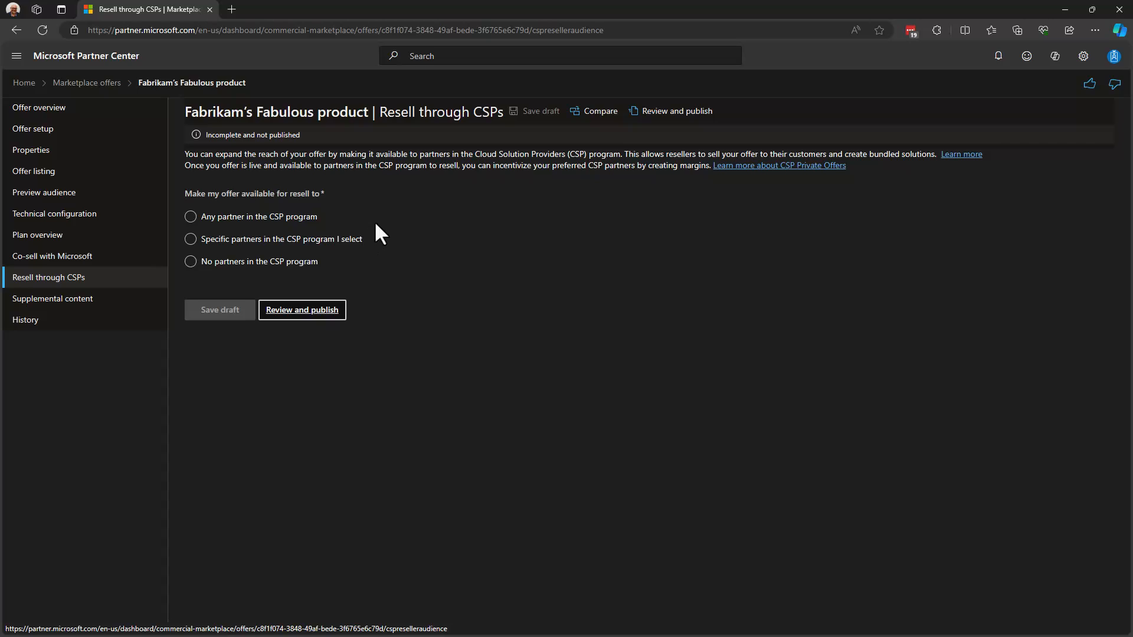
Try the no-partners and any-partner resell options, and choose specific partners in the CSP program, accepting the authorization notice.
click(190, 265)
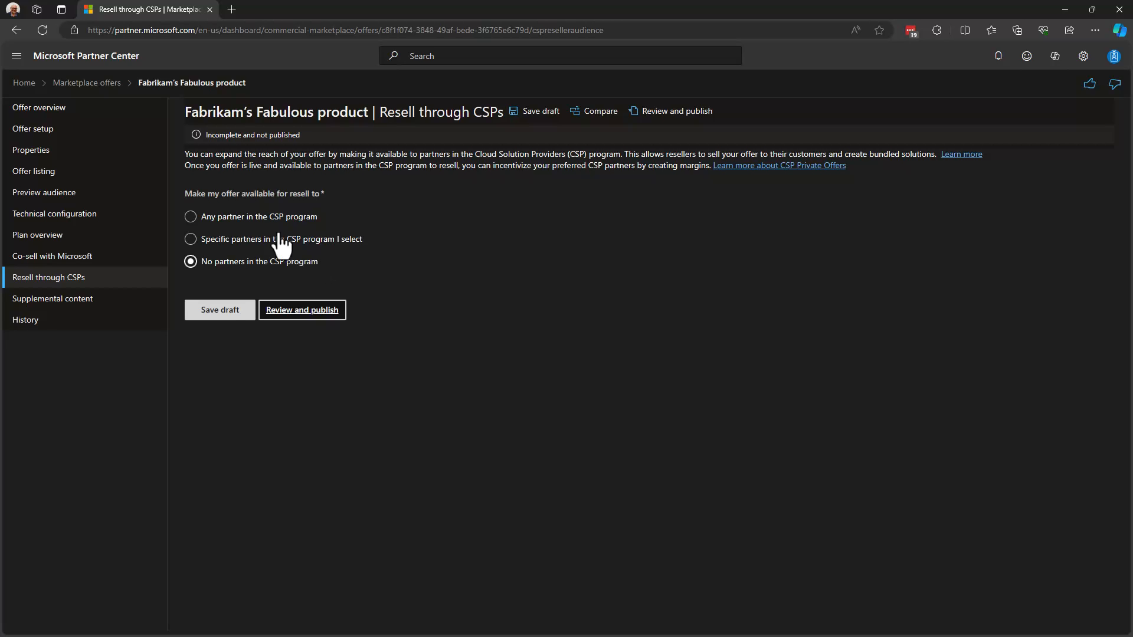
click(190, 217)
click(214, 241)
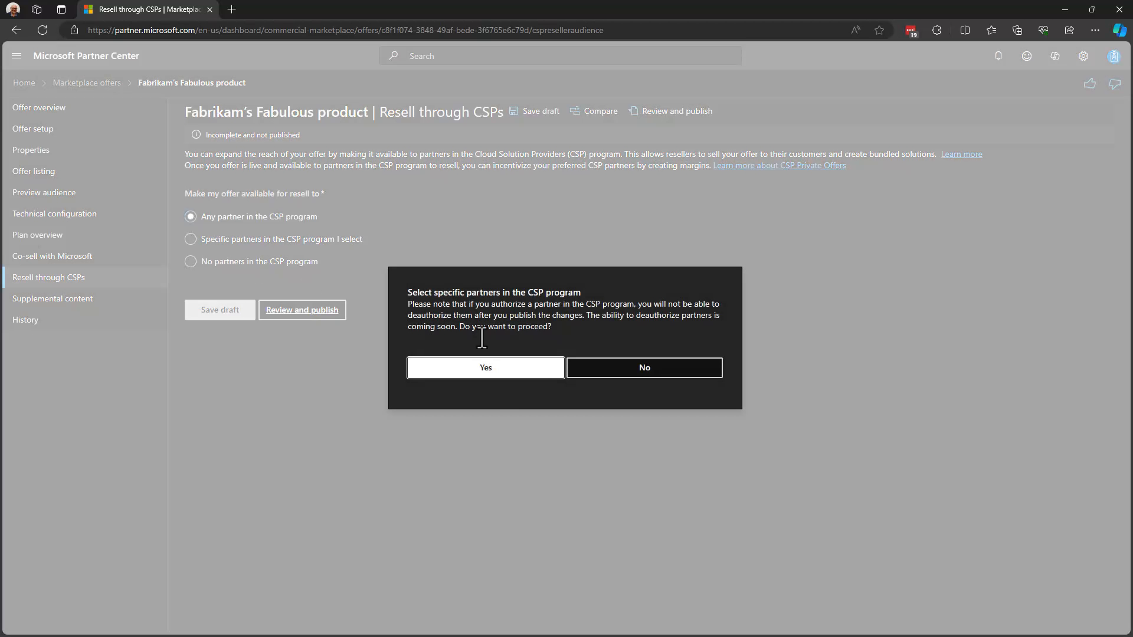
click(501, 375)
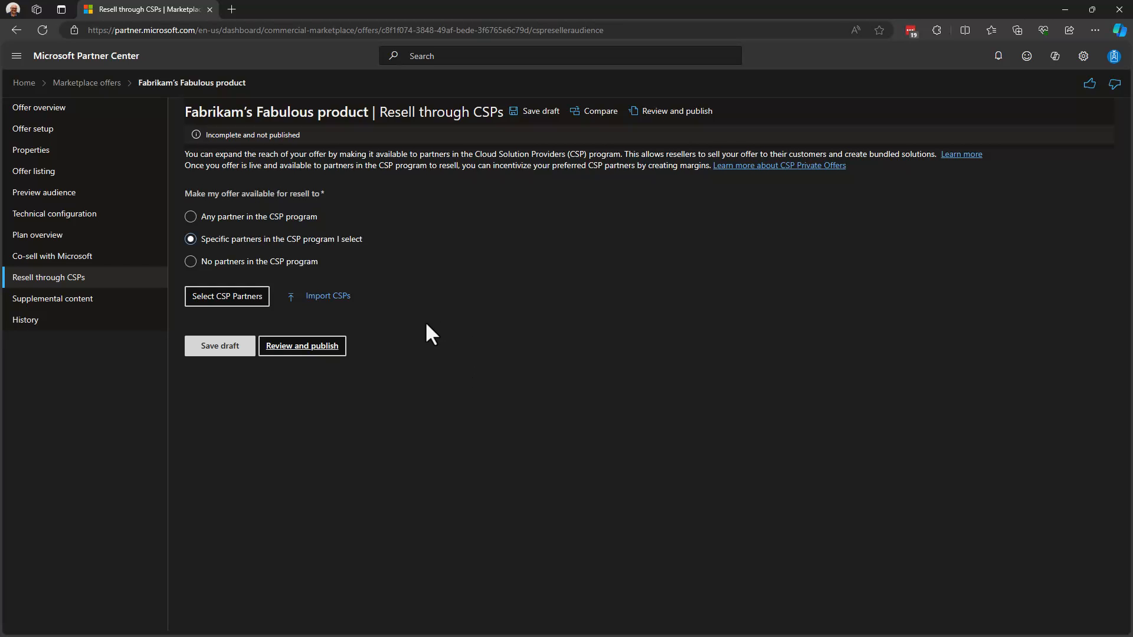
Search the CSP partners for "microsoft test" and add the Microsoft Test Account-ASMS team in Canada as an authorized partner.
click(235, 301)
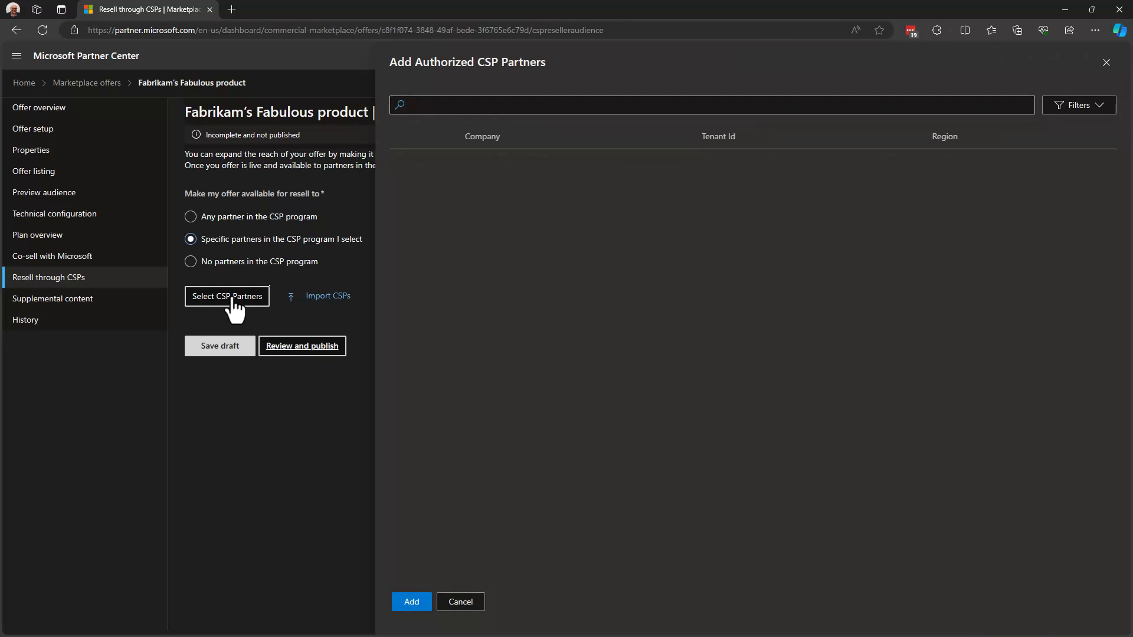
click(536, 104)
text(mi)
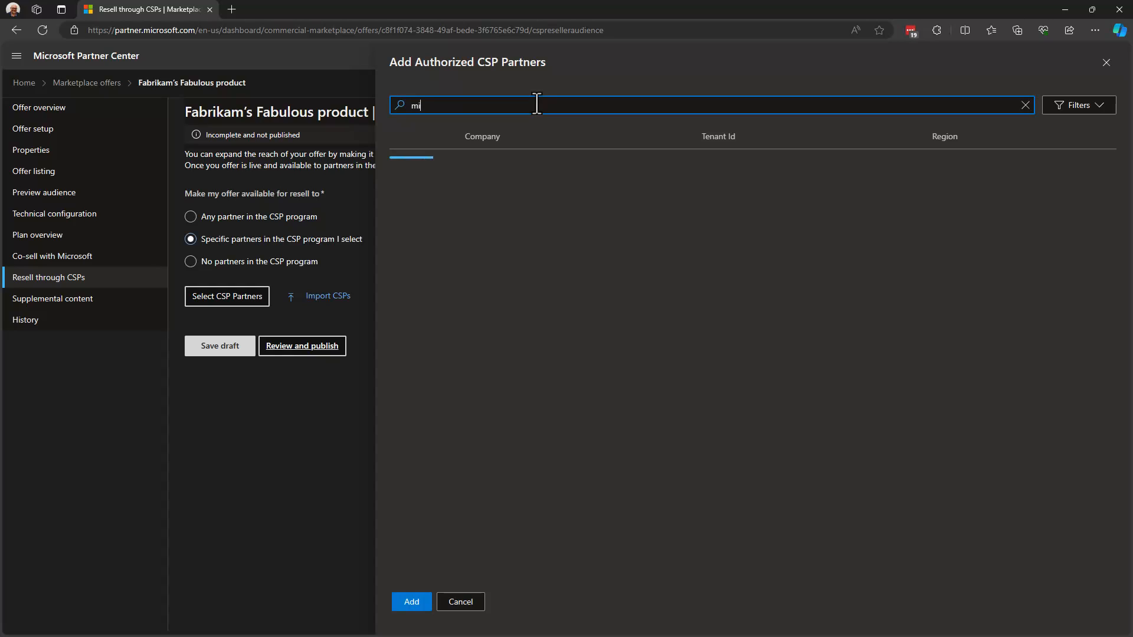
text(crosoft test)
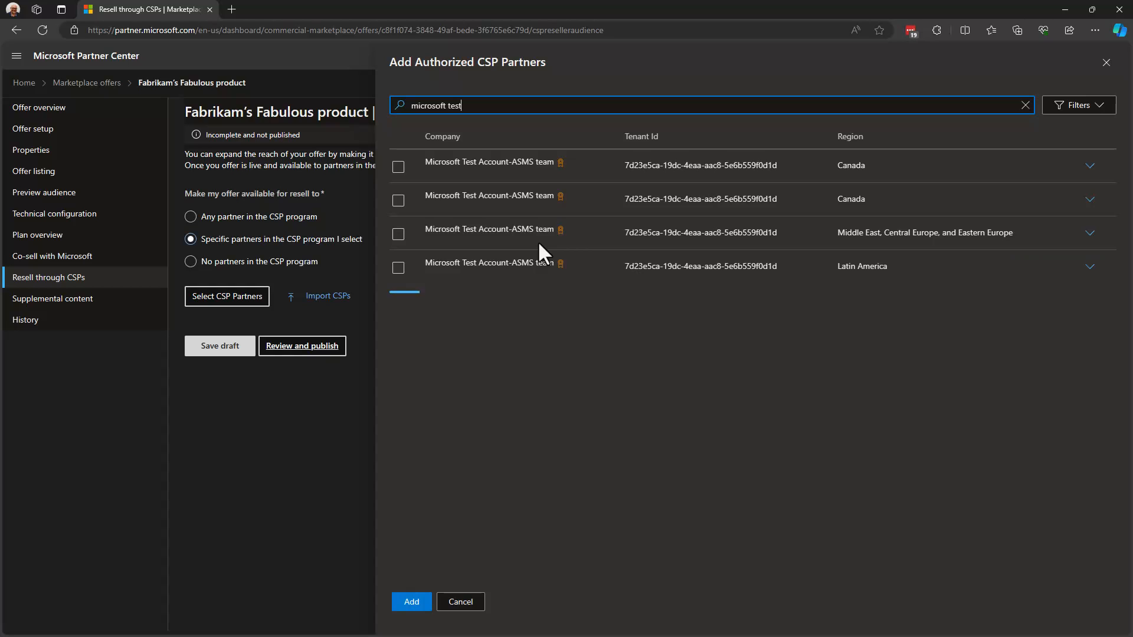
click(399, 182)
click(417, 599)
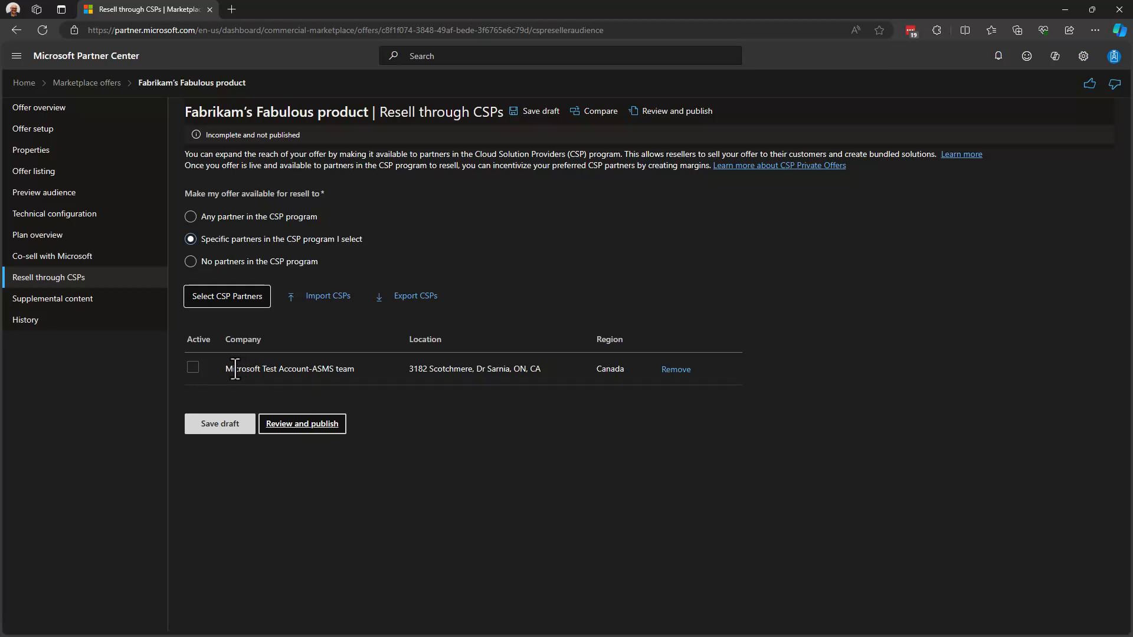
drag(234, 369, 327, 372)
click(328, 374)
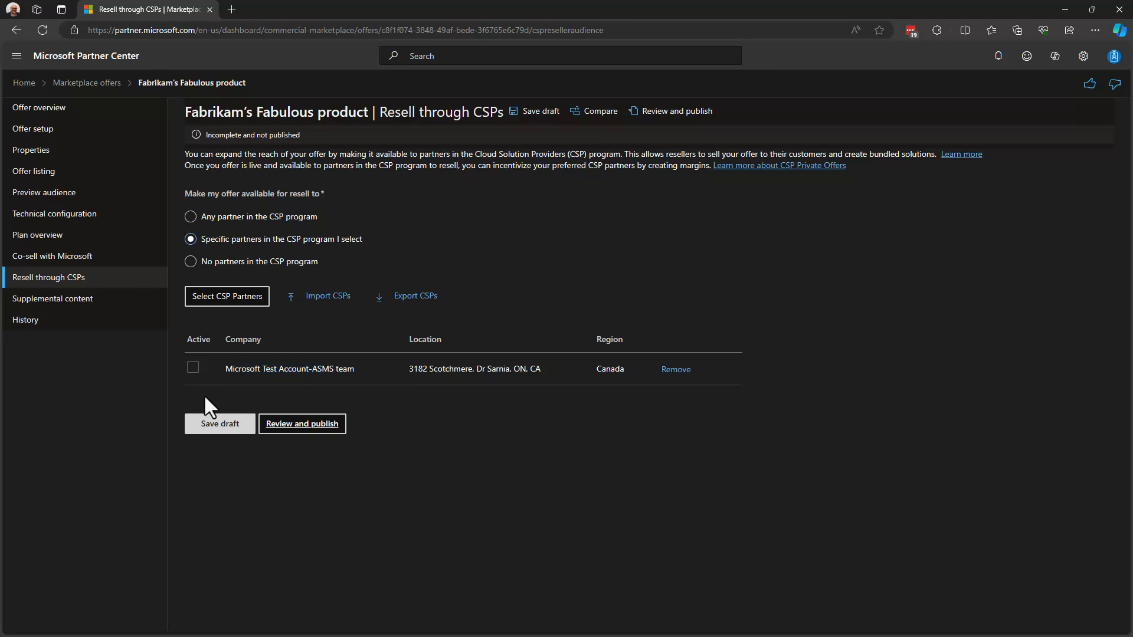
Set the offer's resell availability to no partners in the CSP program and save the draft.
click(191, 264)
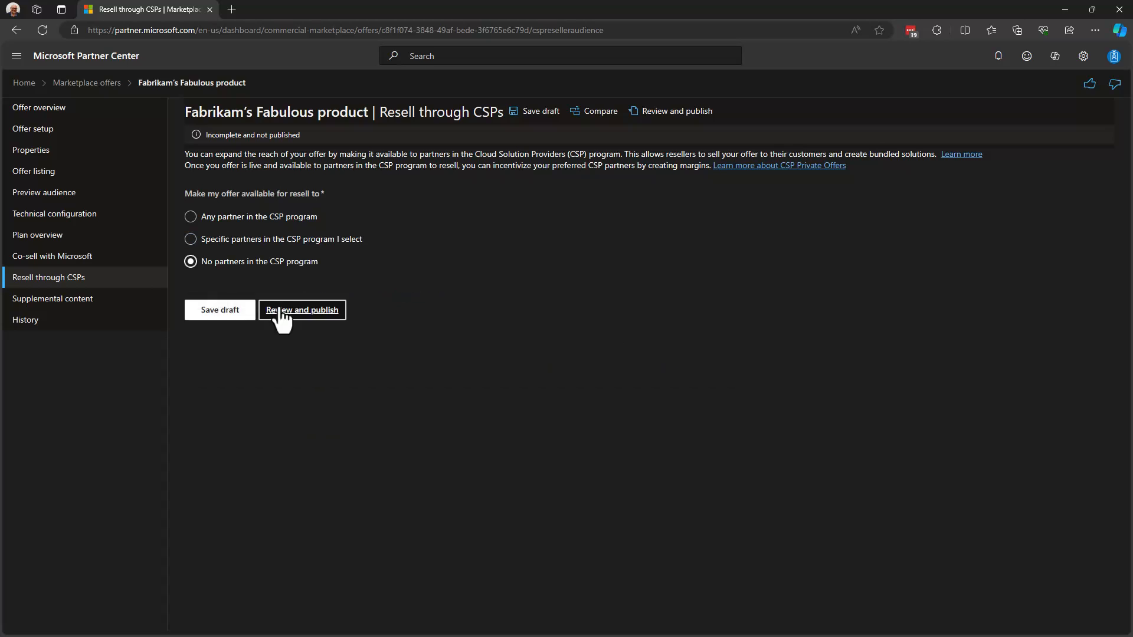
click(238, 318)
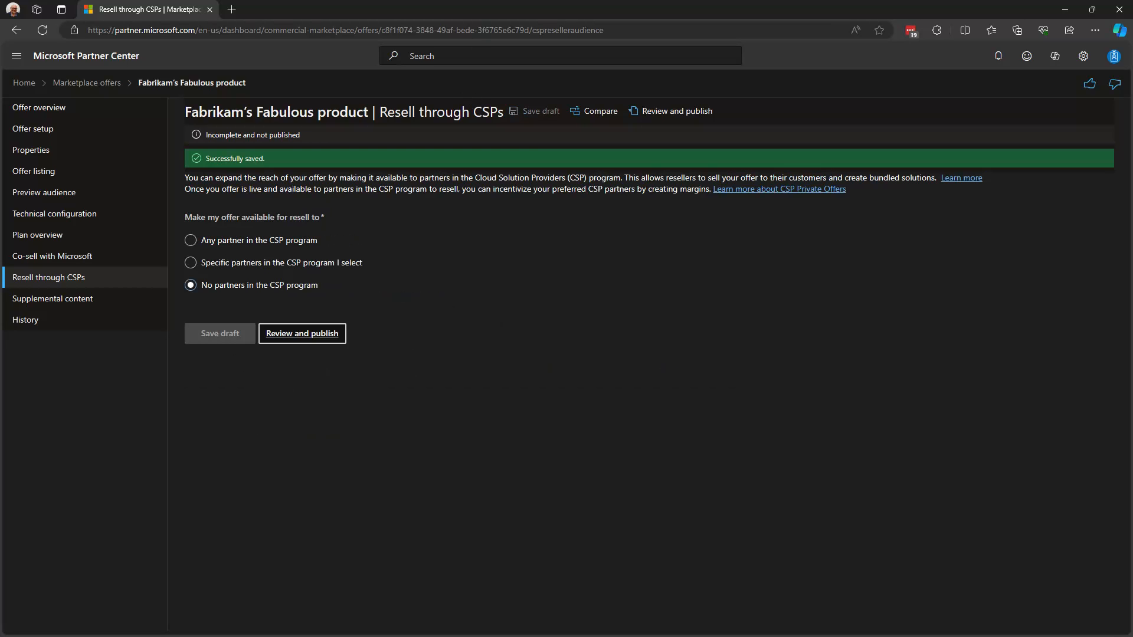